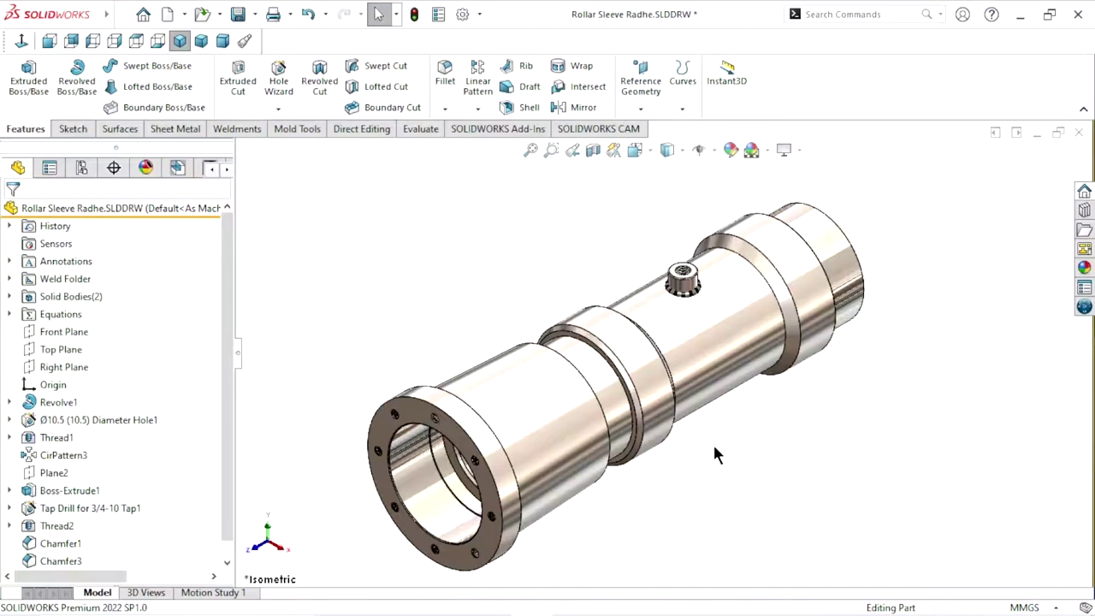
Rotate the Rollar Sleeve so its flanged open end with the bolt-hole ring faces you.
{"action": "mouse_move", "coordinate": [712, 442]}
{"action": "middle_mouse_down"}
{"action": "mouse_move", "coordinate": [599, 328]}
{"action": "mouse_move", "coordinate": [739, 469]}
{"action": "middle_mouse_up"}
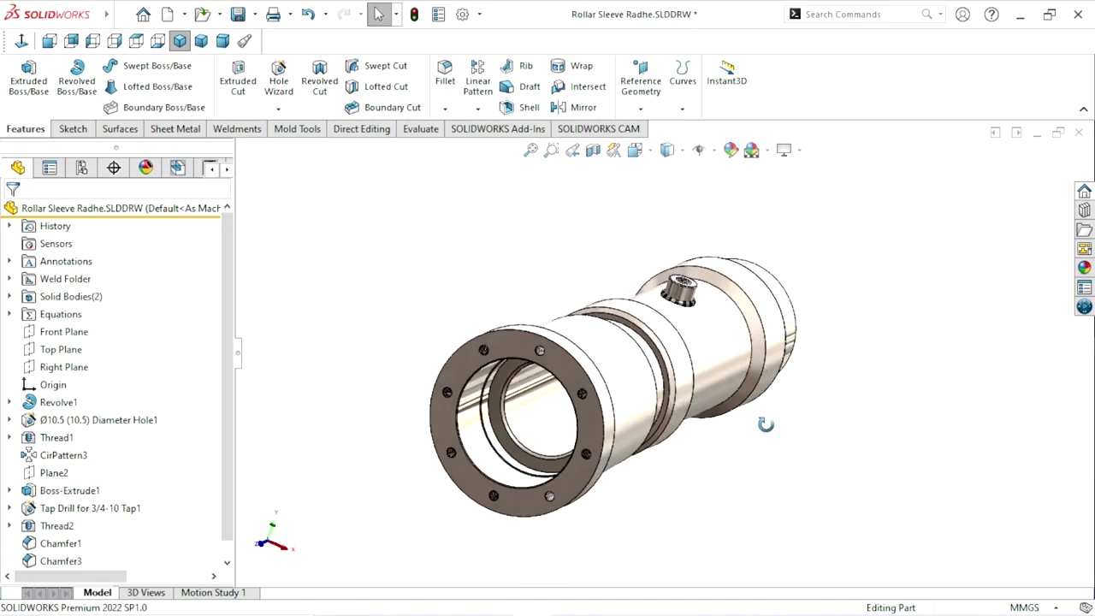
Fit the part in isometric orientation and start a new drawing with Make Drawing from Part/Assembly.
{"action": "key", "text": "f"}
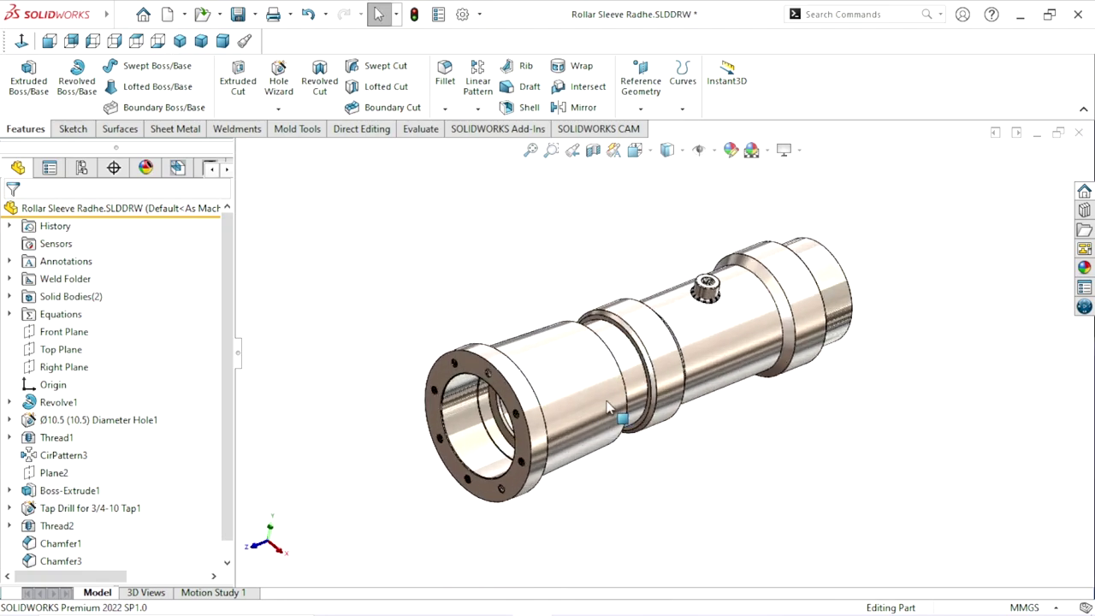
{"action": "left_click", "coordinate": [180, 42]}
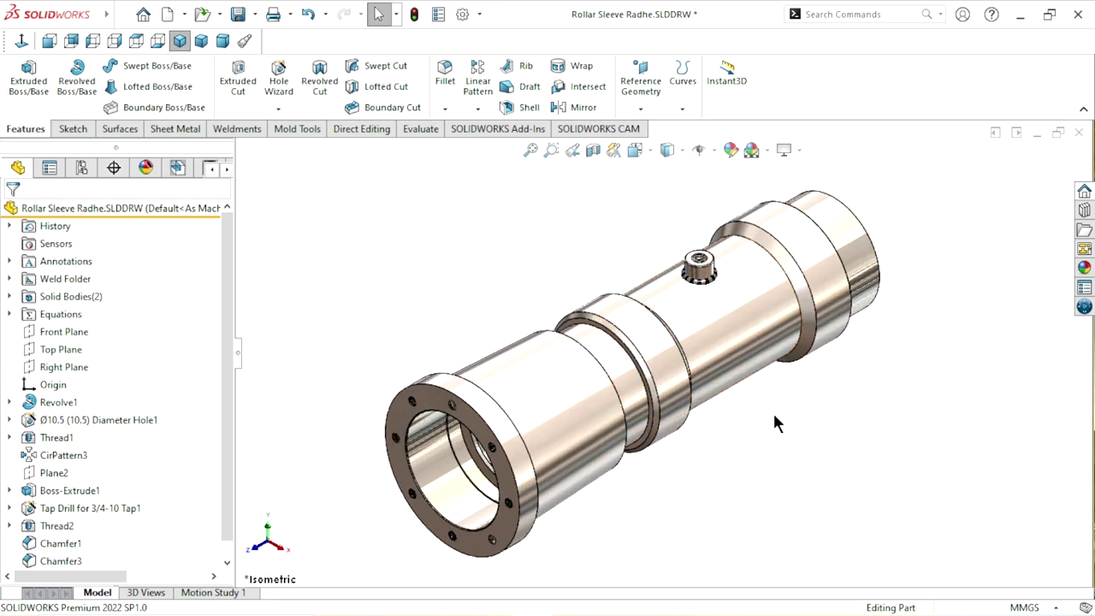
{"action": "left_click", "coordinate": [183, 14]}
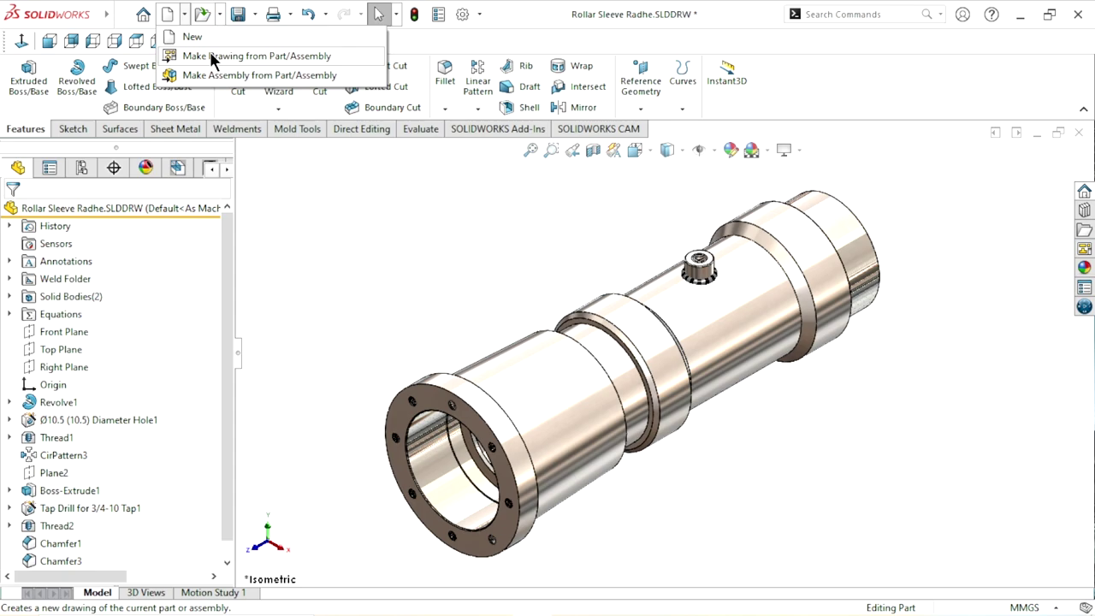
{"action": "left_click", "coordinate": [122, 18]}
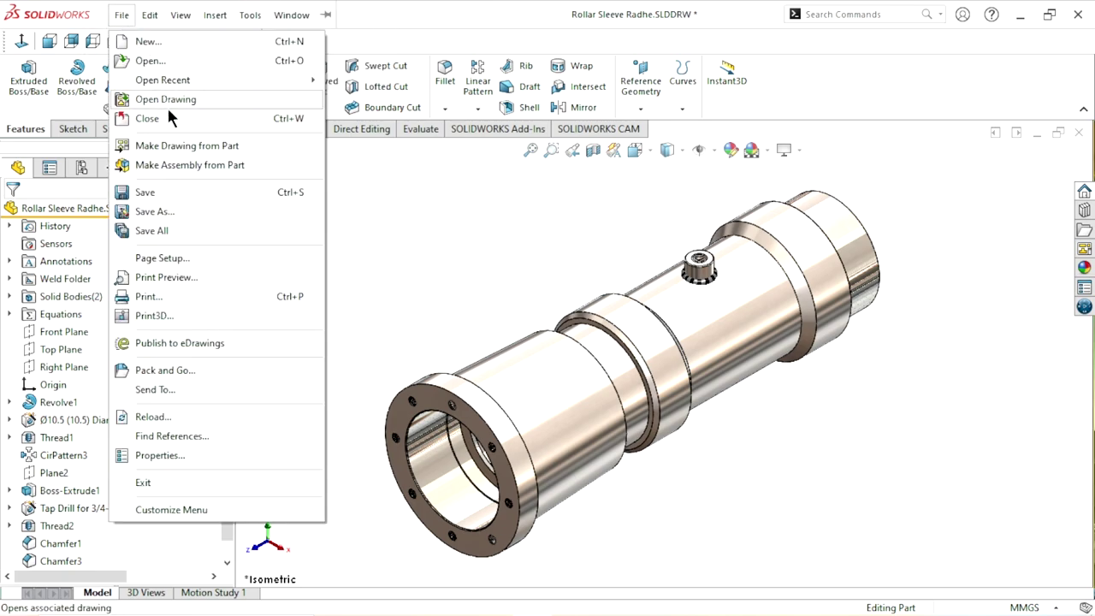
{"action": "left_click", "coordinate": [199, 148]}
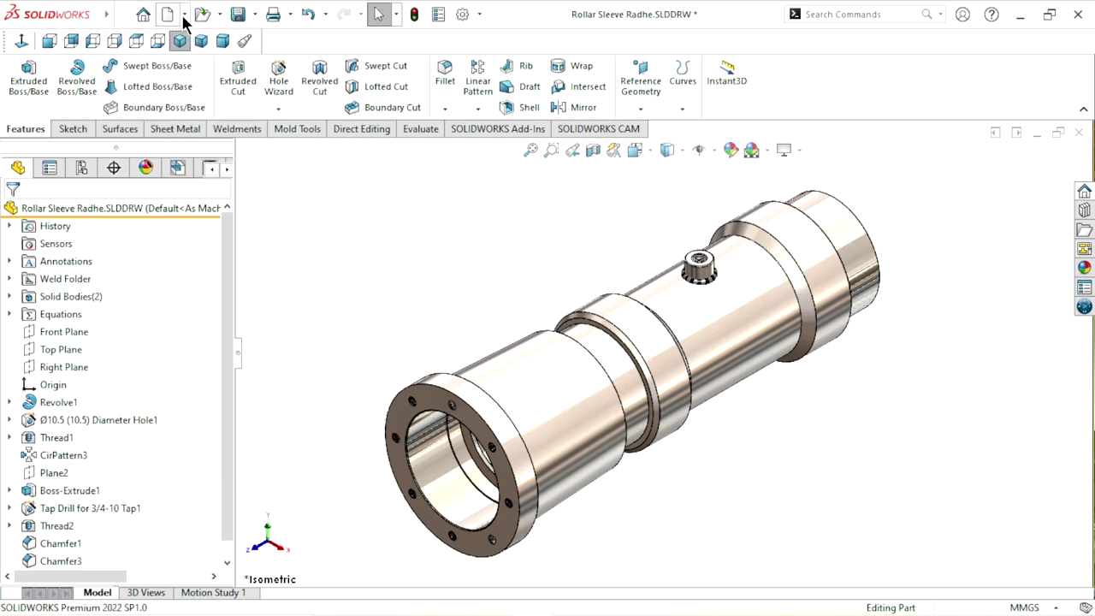
{"action": "left_click", "coordinate": [183, 15]}
{"action": "left_click", "coordinate": [199, 54]}
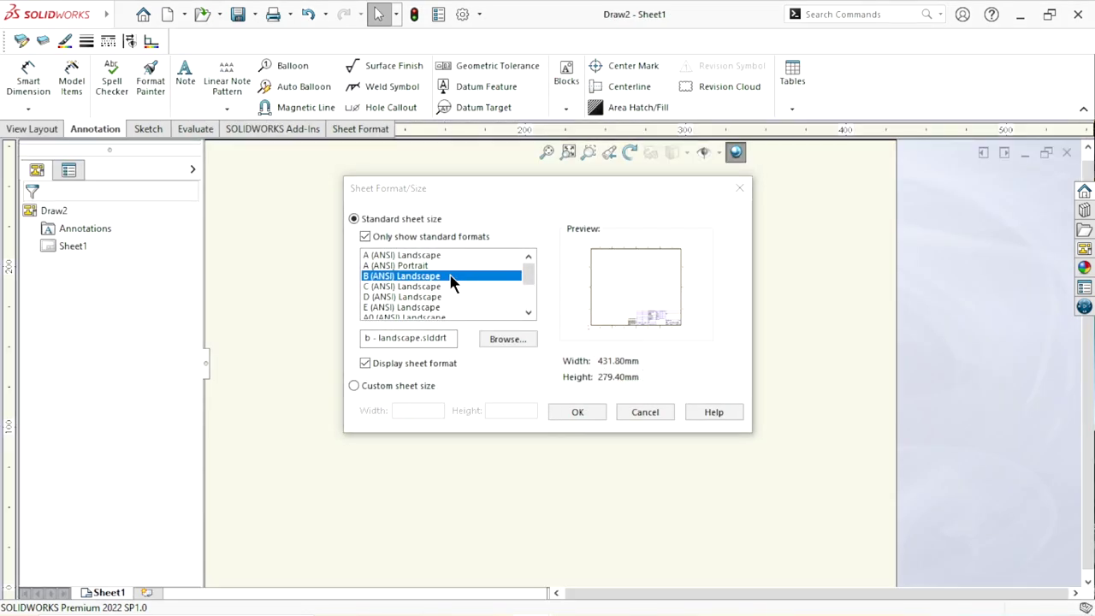
Choose the standard A4 (ANSI) Landscape sheet format for the new drawing.
{"action": "left_click", "coordinate": [364, 237]}
{"action": "mouse_move", "coordinate": [531, 272]}
{"action": "left_mouse_down"}
{"action": "mouse_move", "coordinate": [528, 301]}
{"action": "mouse_move", "coordinate": [525, 267]}
{"action": "left_mouse_up"}
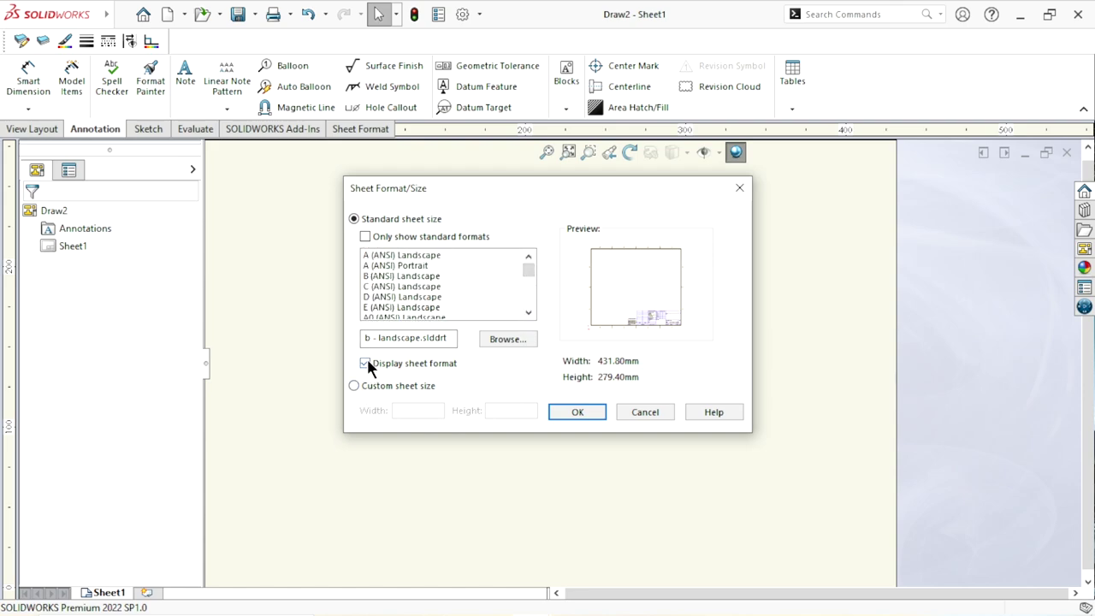
{"action": "left_click", "coordinate": [365, 237]}
{"action": "mouse_move", "coordinate": [527, 272]}
{"action": "left_mouse_down"}
{"action": "mouse_move", "coordinate": [530, 295]}
{"action": "mouse_move", "coordinate": [529, 272]}
{"action": "mouse_move", "coordinate": [519, 294]}
{"action": "left_mouse_up"}
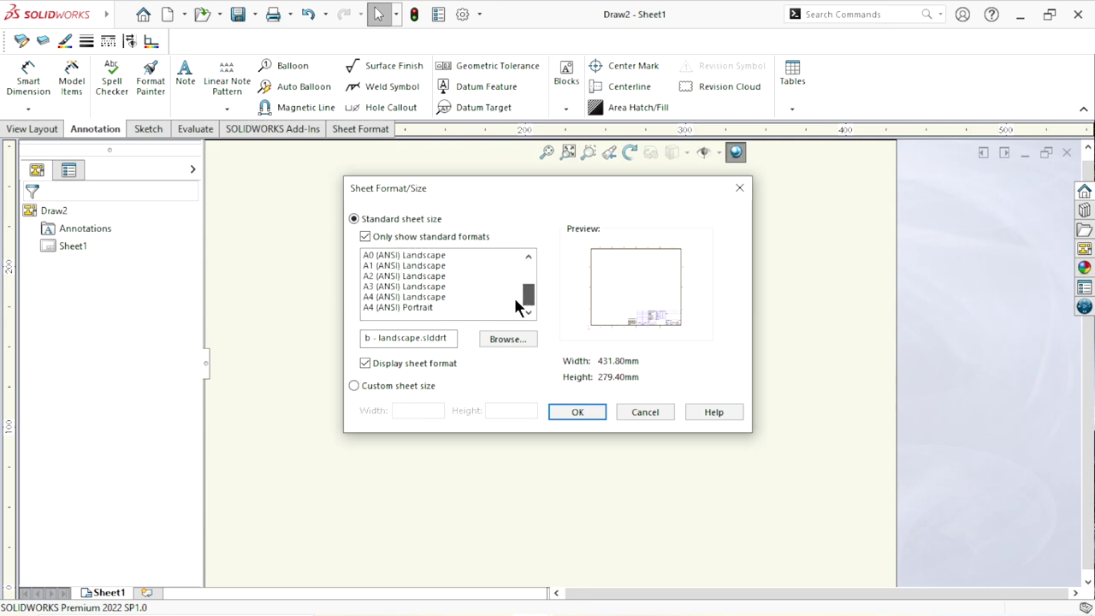
{"action": "left_click", "coordinate": [392, 296]}
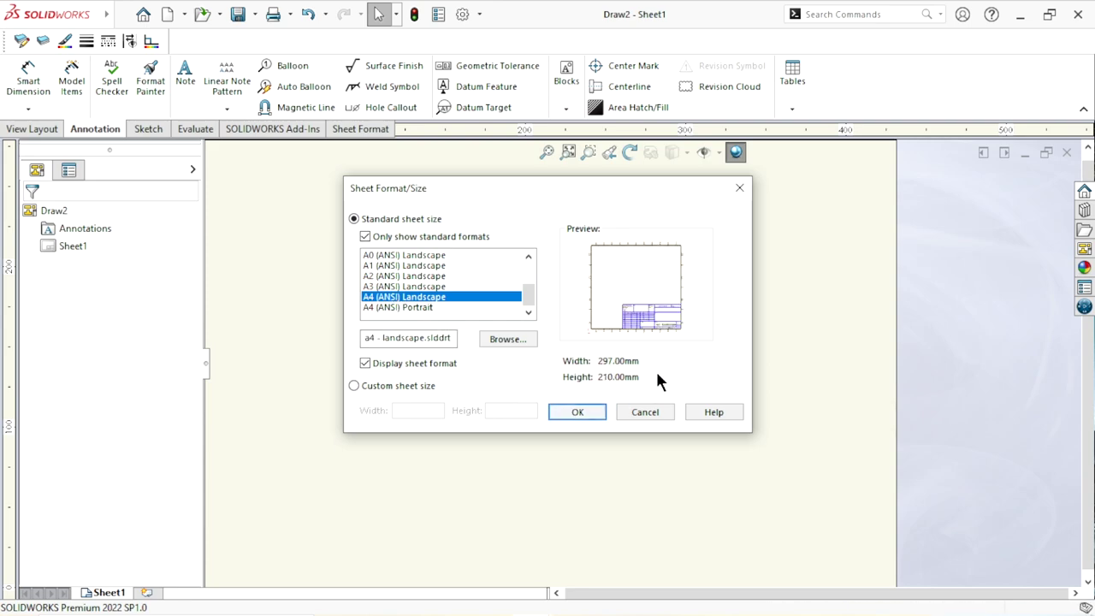
{"action": "left_click", "coordinate": [564, 414]}
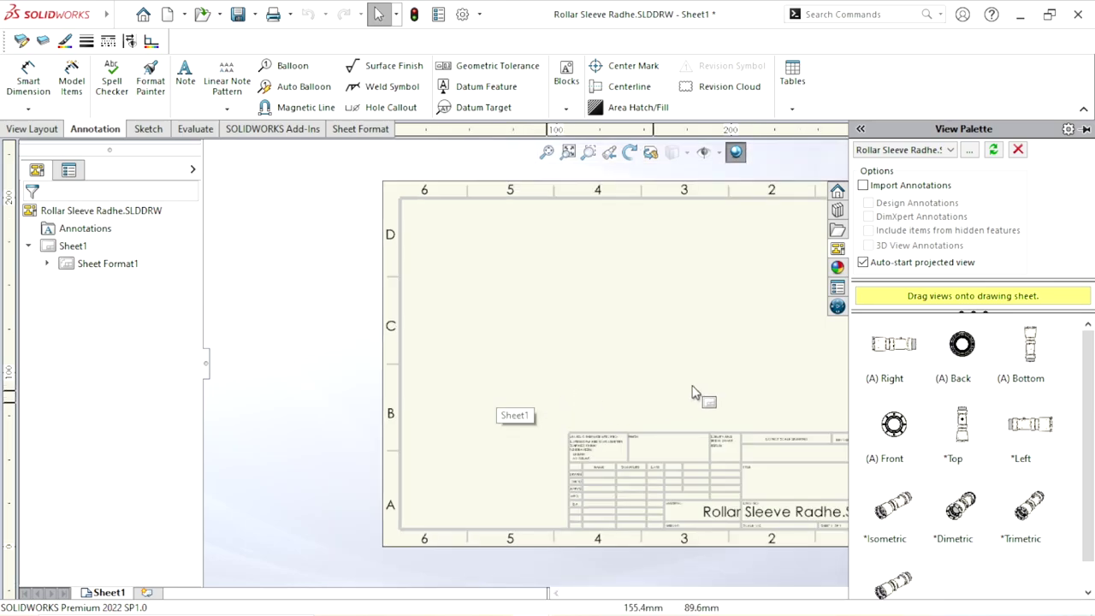
Place the (A) Front view from the View Palette just left of the sheet centre.
{"action": "scroll", "coordinate": [703, 393], "scroll_direction": "up", "scroll_amount": 2}
{"action": "scroll", "coordinate": [740, 354], "scroll_direction": "down", "scroll_amount": 1}
{"action": "scroll", "coordinate": [711, 342], "scroll_direction": "down", "scroll_amount": 2}
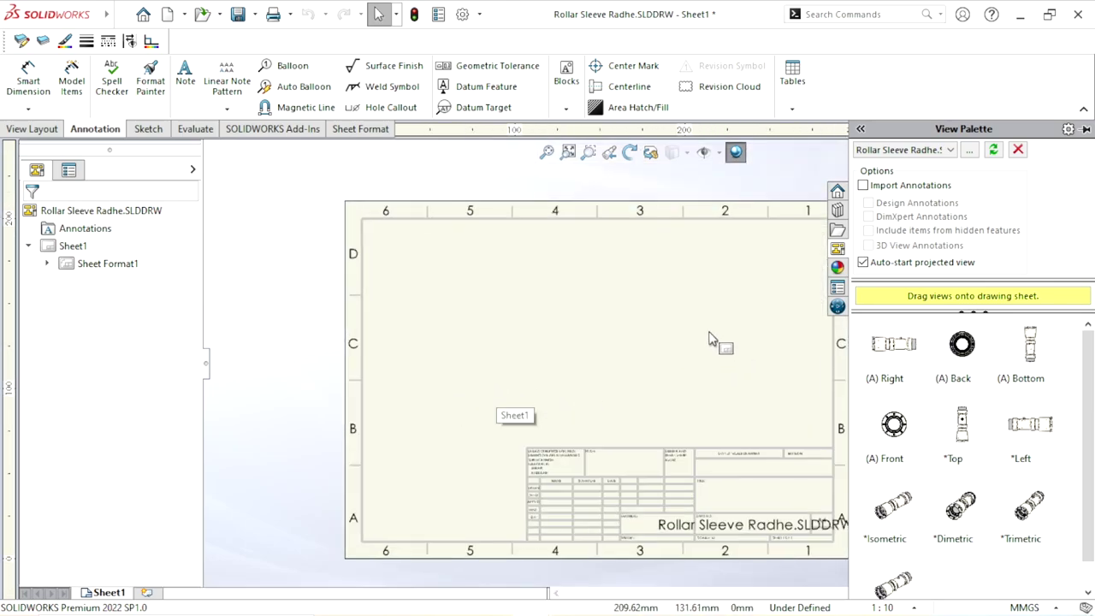
{"action": "scroll", "coordinate": [736, 385], "scroll_direction": "down", "scroll_amount": 1}
{"action": "scroll", "coordinate": [735, 384], "scroll_direction": "up", "scroll_amount": 1}
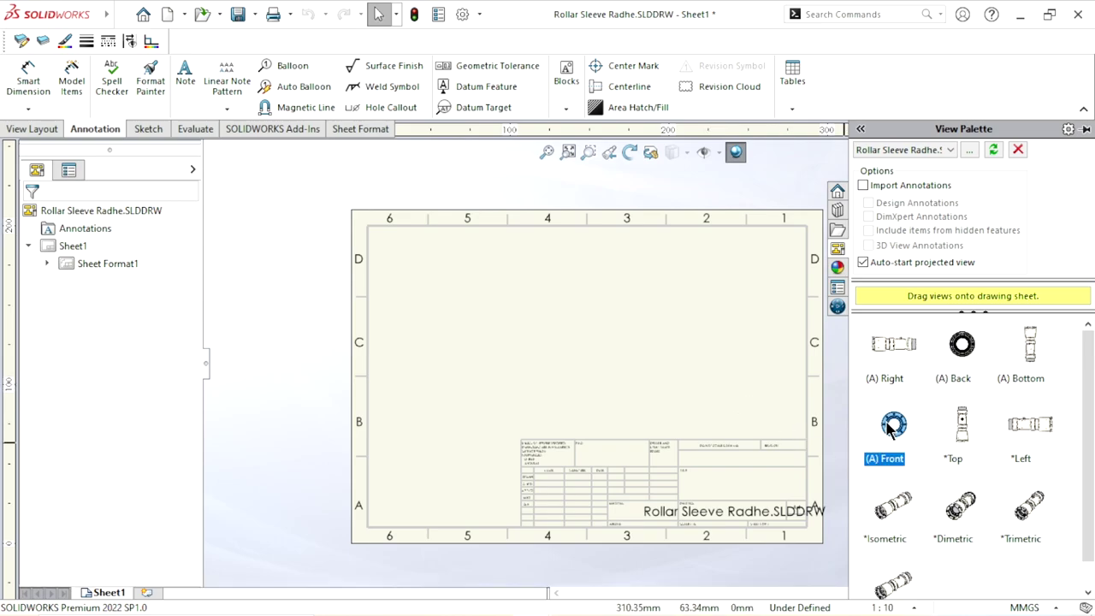
{"action": "left_click_drag", "start_coordinate": [892, 428], "coordinate": [557, 349]}
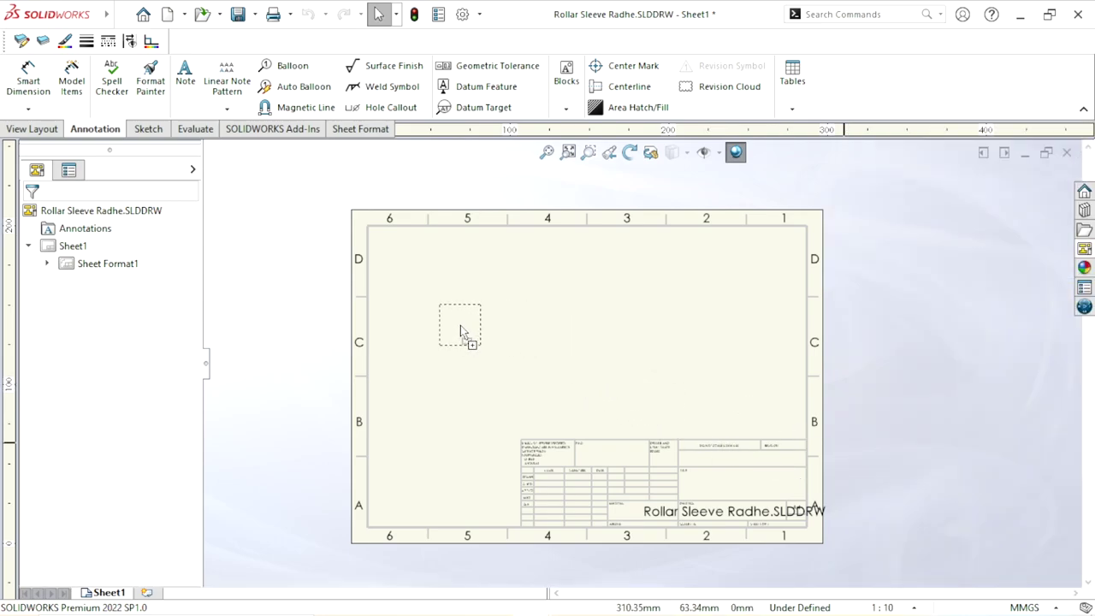
{"action": "mouse_move", "coordinate": [462, 328]}
{"action": "left_mouse_down"}
{"action": "mouse_move", "coordinate": [442, 365]}
{"action": "mouse_move", "coordinate": [447, 335]}
{"action": "left_mouse_up"}
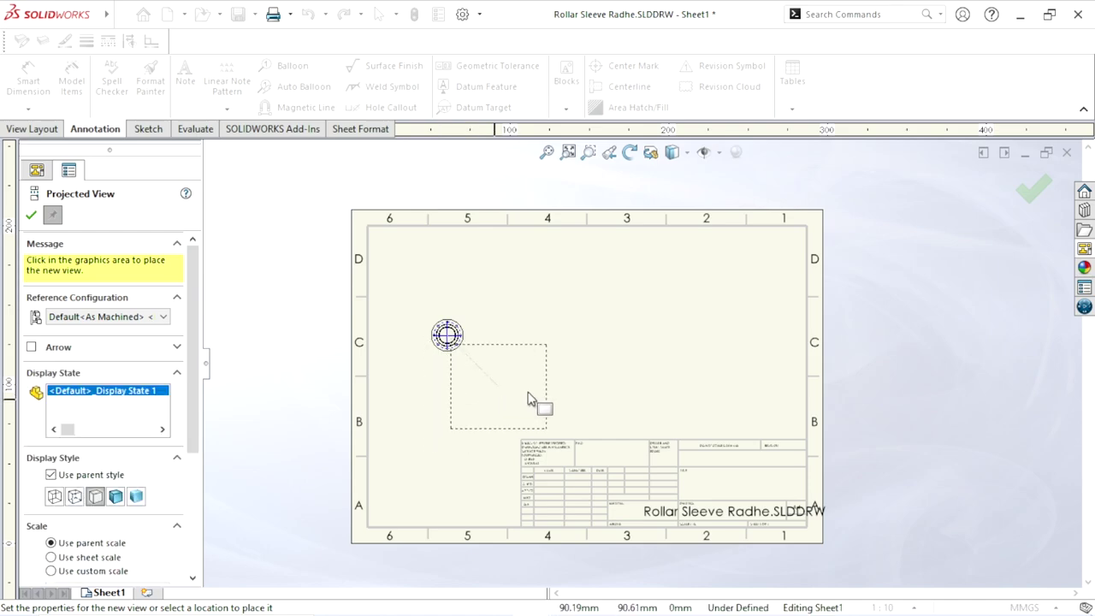
Add two projected isometric views, one lower right and one near the sheet top.
{"action": "left_click", "coordinate": [32, 347]}
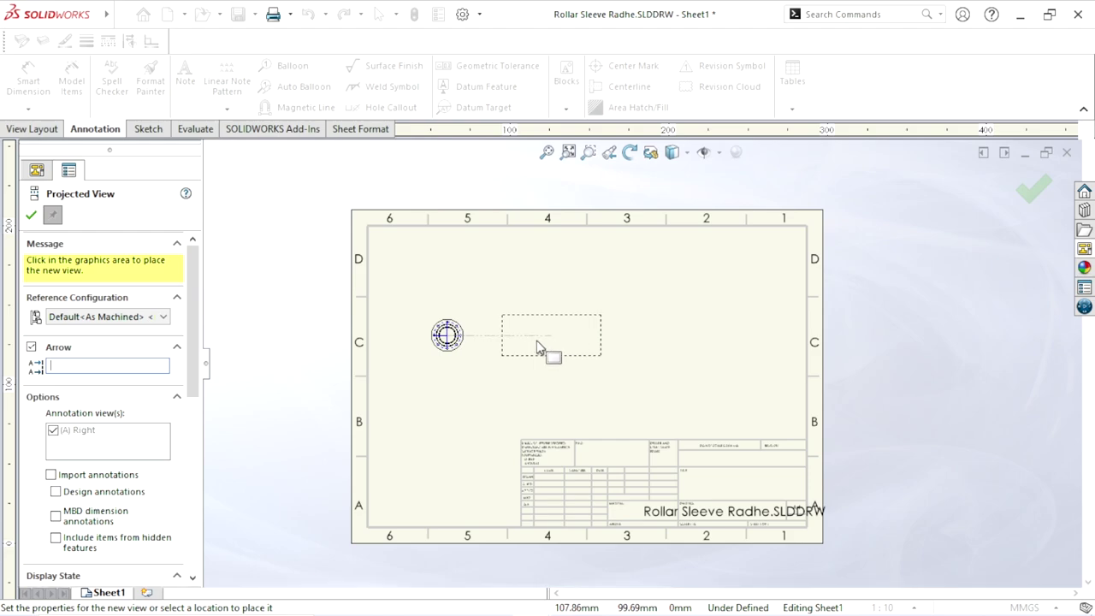
{"action": "left_click", "coordinate": [32, 348]}
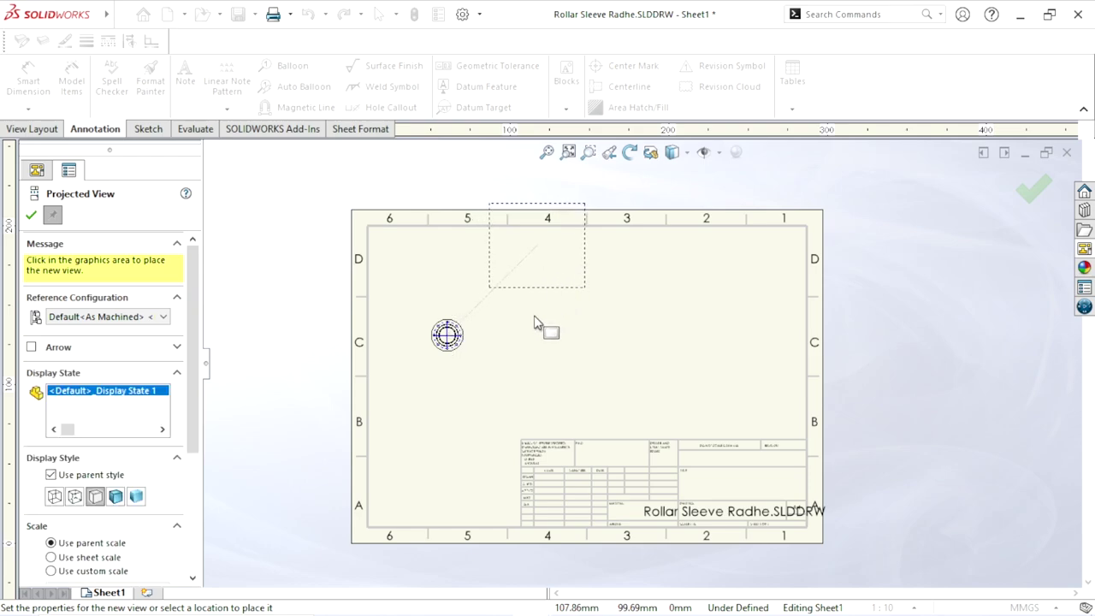
{"action": "left_click", "coordinate": [555, 396]}
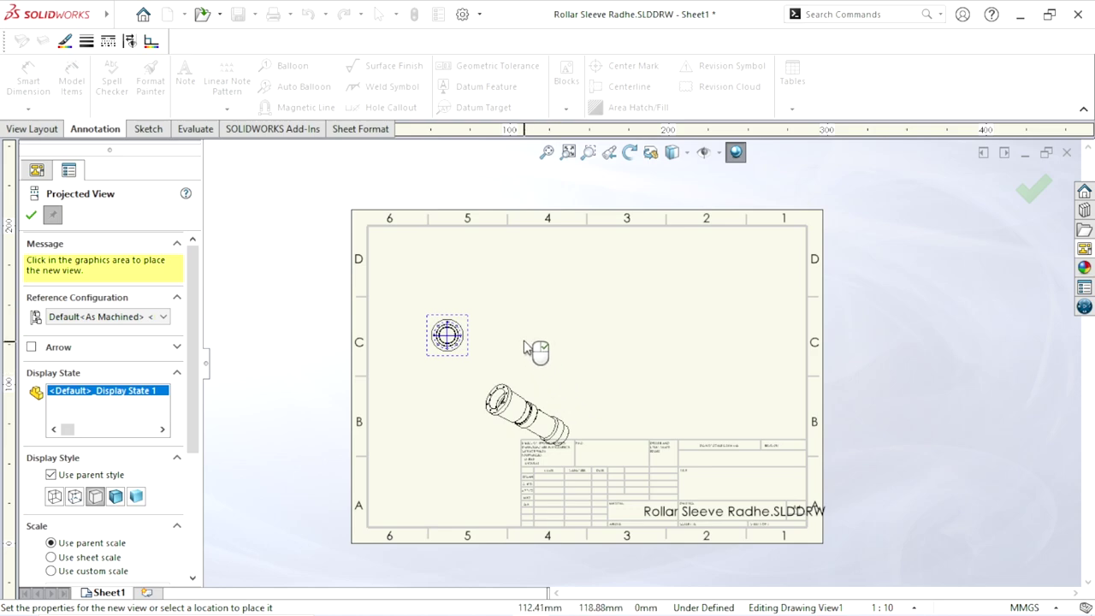
{"action": "left_click", "coordinate": [575, 259]}
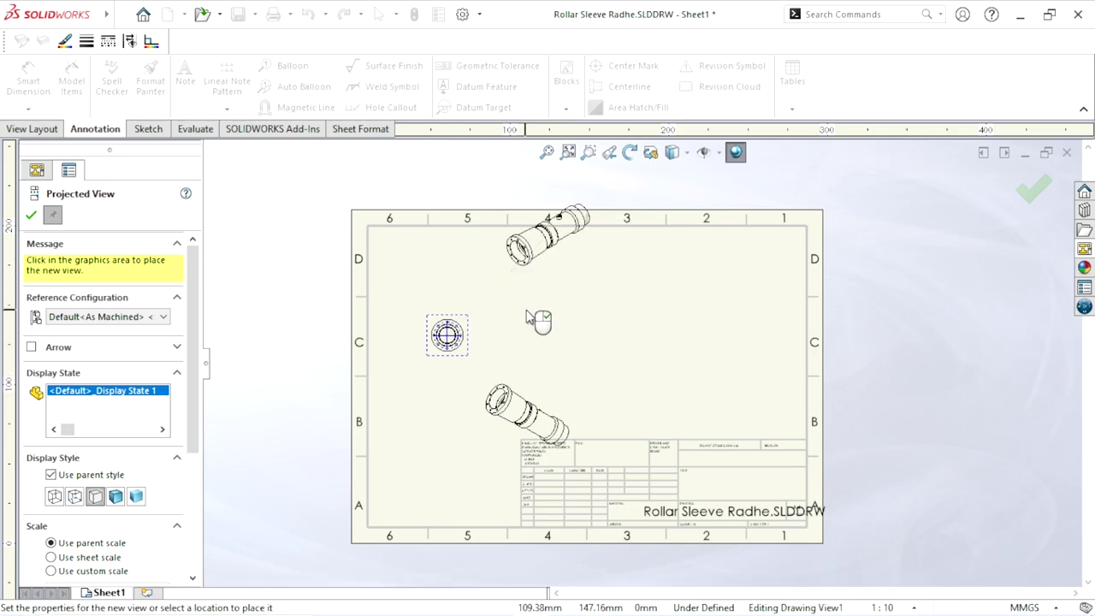
{"action": "left_click", "coordinate": [32, 217]}
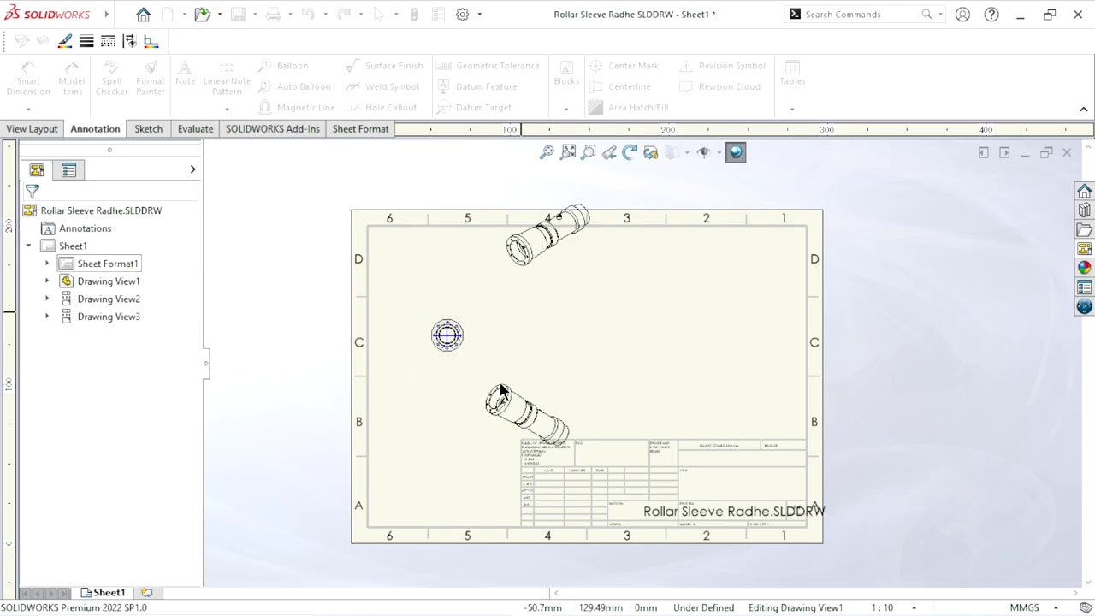
Delete the lower isometric view and move the remaining one to the lower-left of the sheet.
{"action": "left_click", "coordinate": [559, 390]}
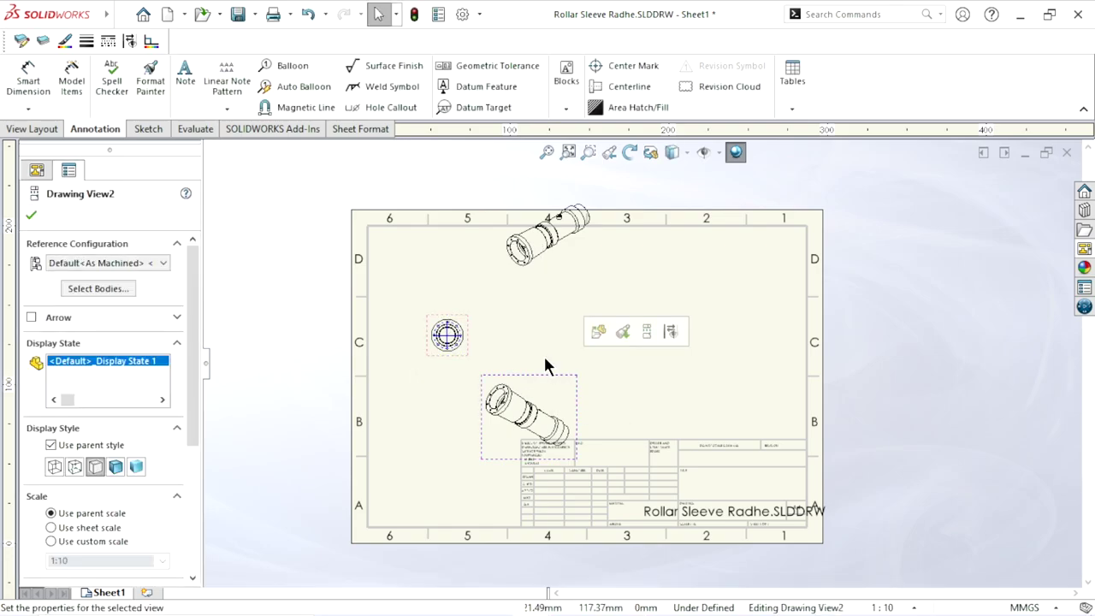
{"action": "key", "text": "Delete"}
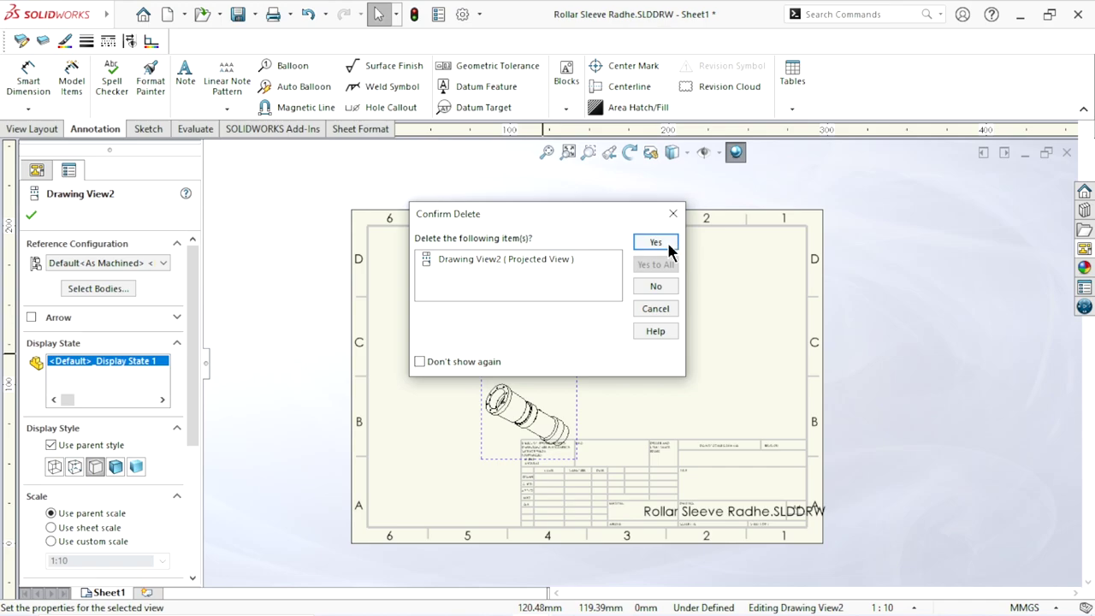
{"action": "left_click", "coordinate": [665, 245]}
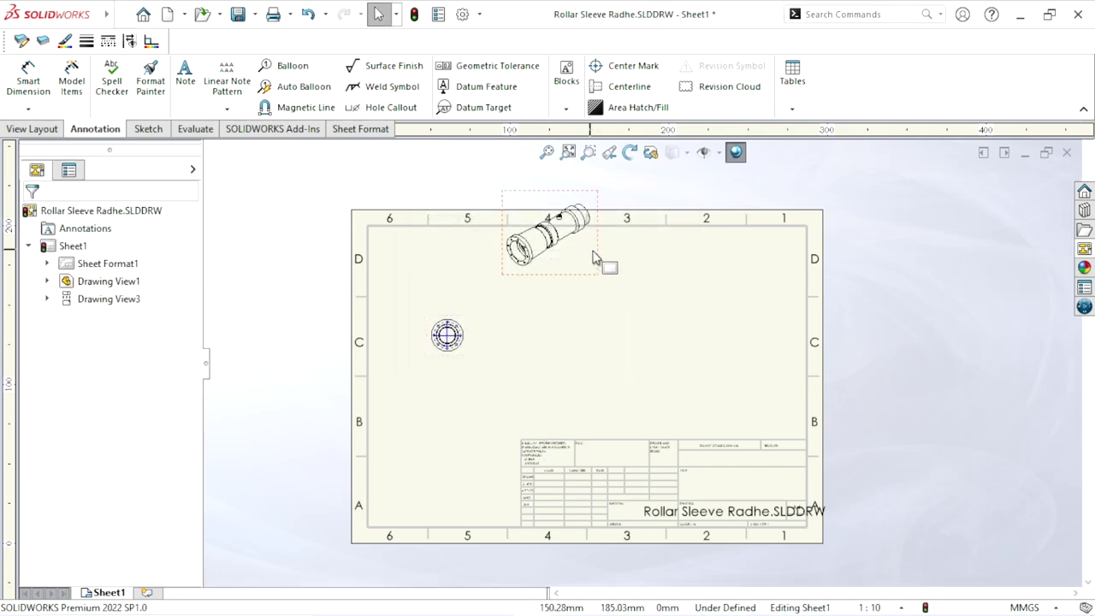
{"action": "left_click_drag", "start_coordinate": [597, 256], "coordinate": [468, 485]}
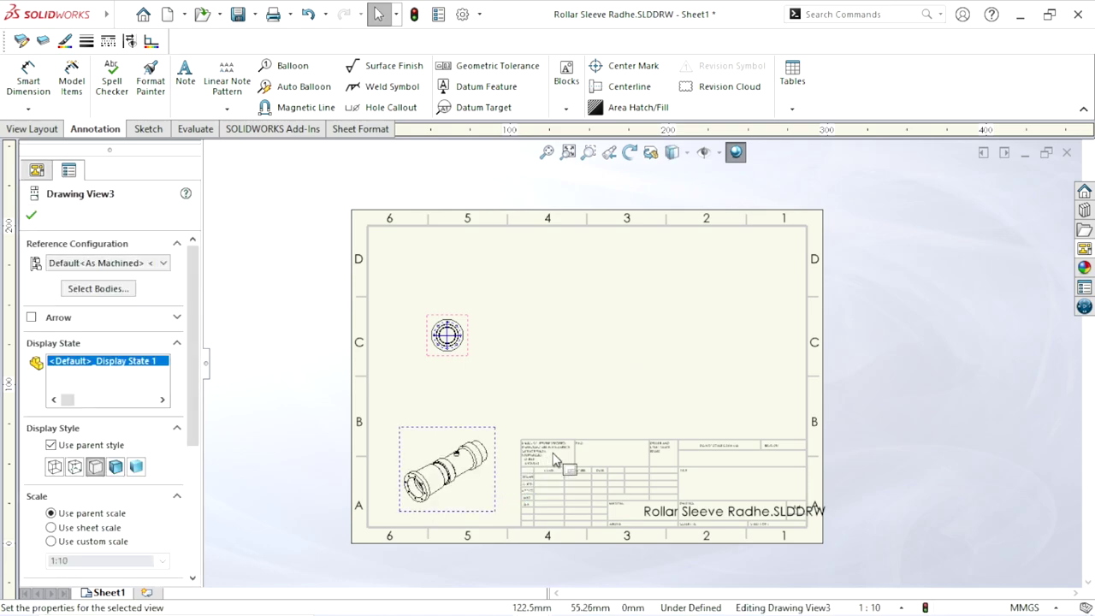
Give the circular front view a custom scale of 1:3.
{"action": "scroll", "coordinate": [505, 376], "scroll_direction": "down", "scroll_amount": 2}
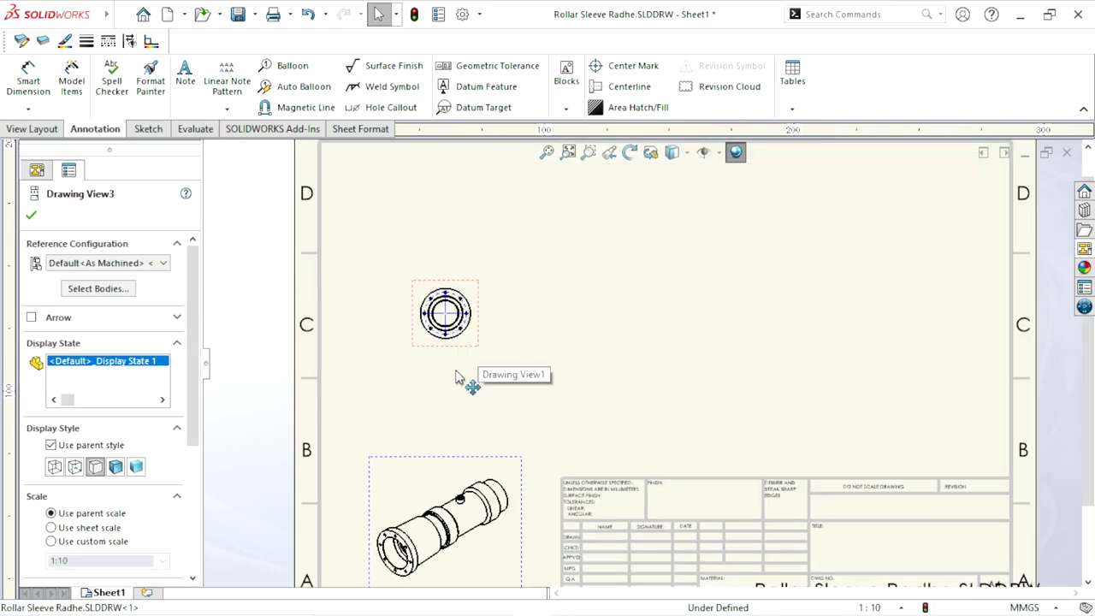
{"action": "left_click", "coordinate": [473, 368]}
{"action": "left_click_drag", "start_coordinate": [189, 329], "coordinate": [170, 477]}
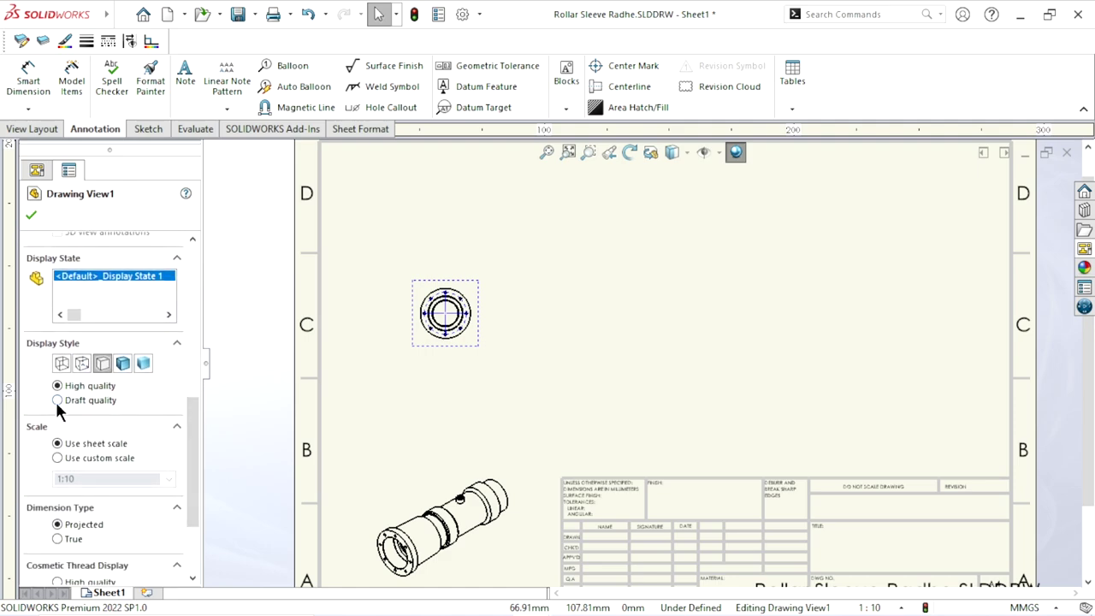
{"action": "left_click", "coordinate": [56, 458]}
{"action": "double_click", "coordinate": [91, 480]}
{"action": "type", "text": "3"}
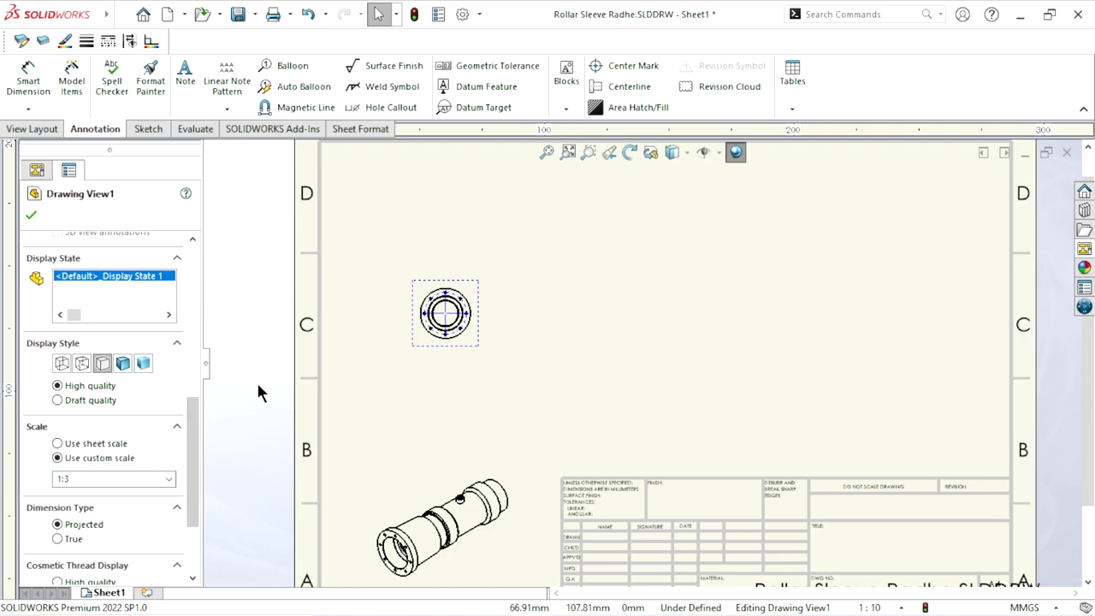
{"action": "left_click", "coordinate": [395, 390]}
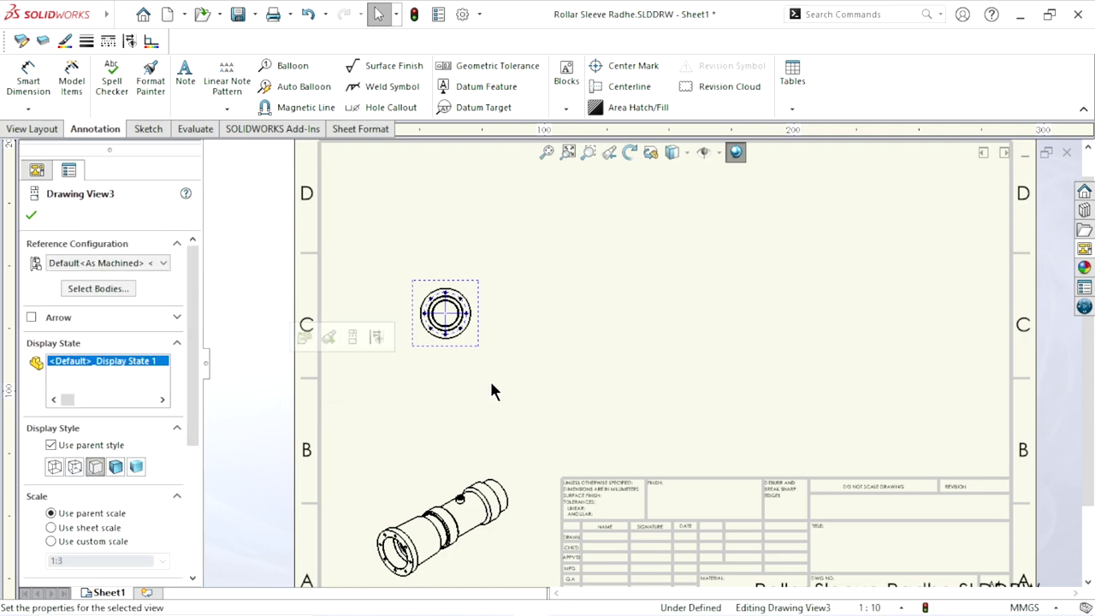
Give the isometric view its own custom scale of 1:6.
{"action": "scroll", "coordinate": [492, 391], "scroll_direction": "down", "scroll_amount": 2}
{"action": "scroll", "coordinate": [501, 391], "scroll_direction": "up", "scroll_amount": 4}
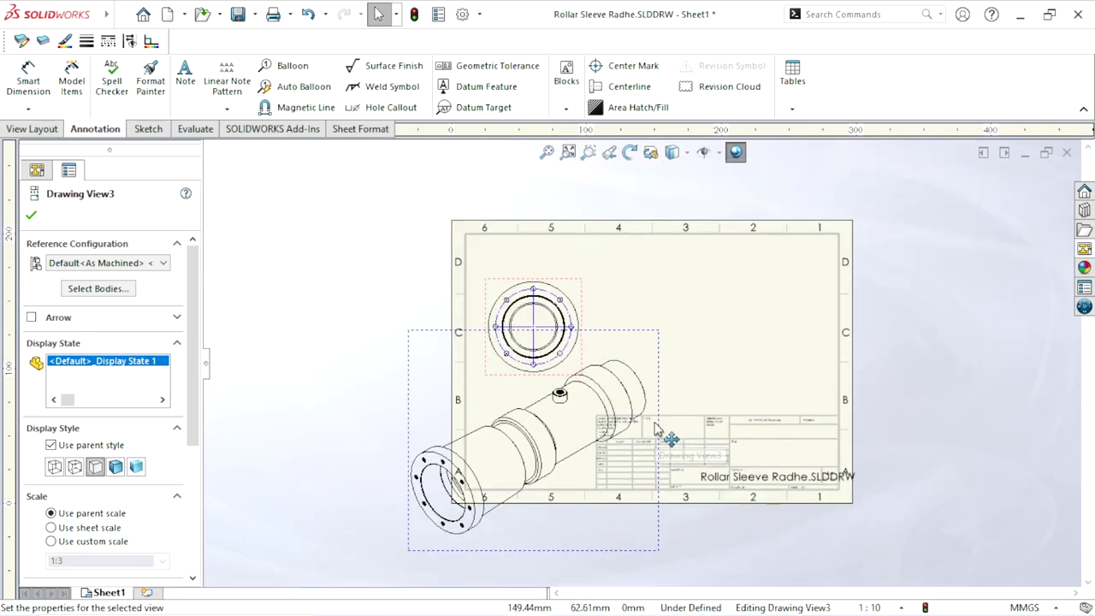
{"action": "scroll", "coordinate": [655, 428], "scroll_direction": "down", "scroll_amount": 1}
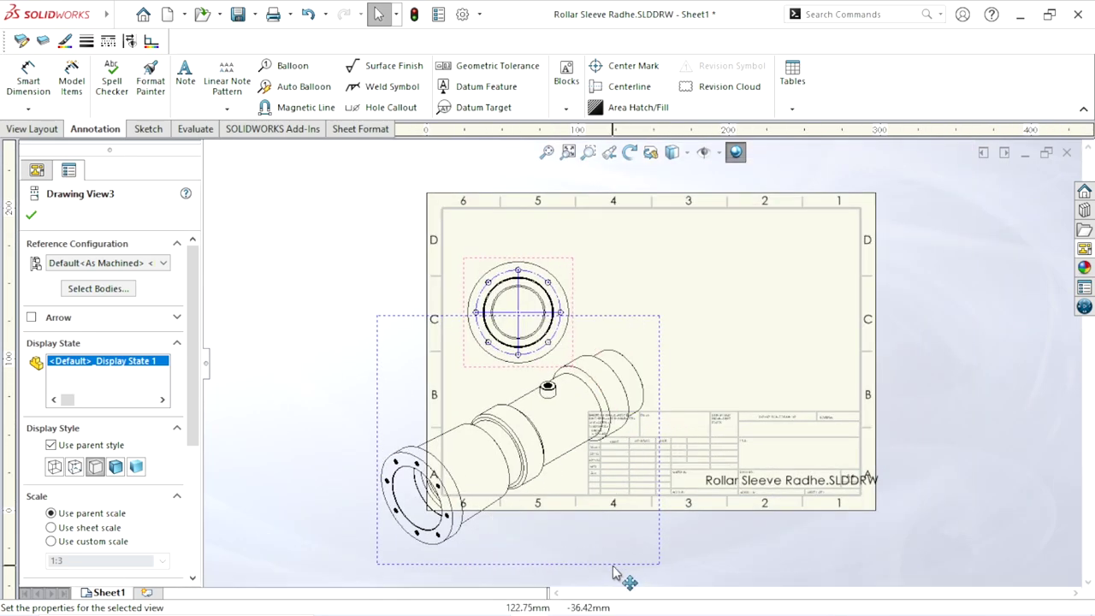
{"action": "left_click", "coordinate": [32, 216]}
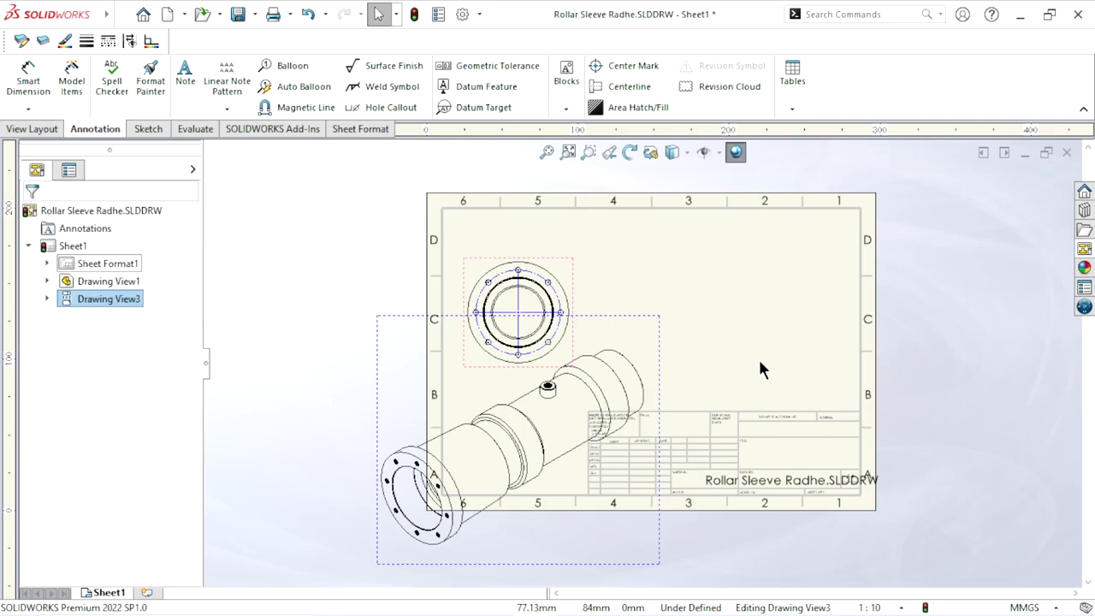
{"action": "left_click", "coordinate": [676, 406]}
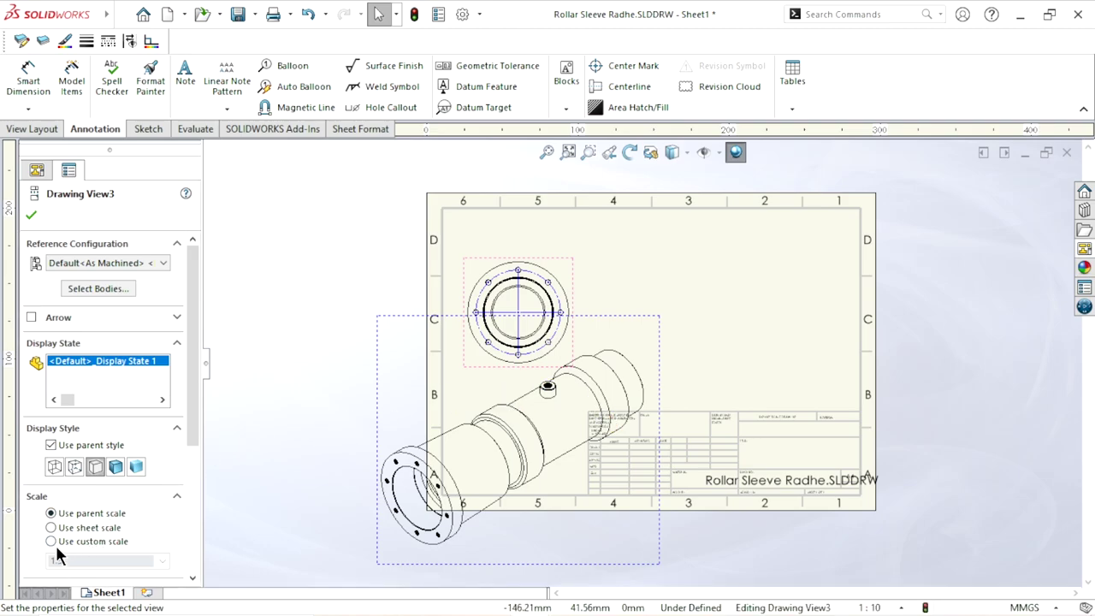
{"action": "left_click", "coordinate": [52, 542]}
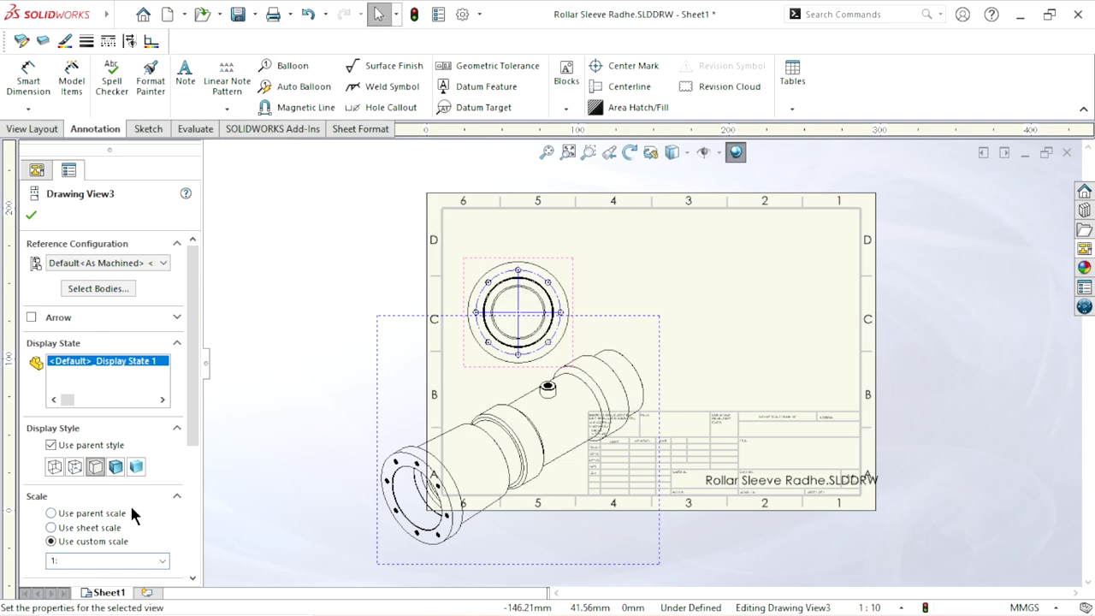
{"action": "type", "text": "6"}
{"action": "left_click", "coordinate": [348, 475]}
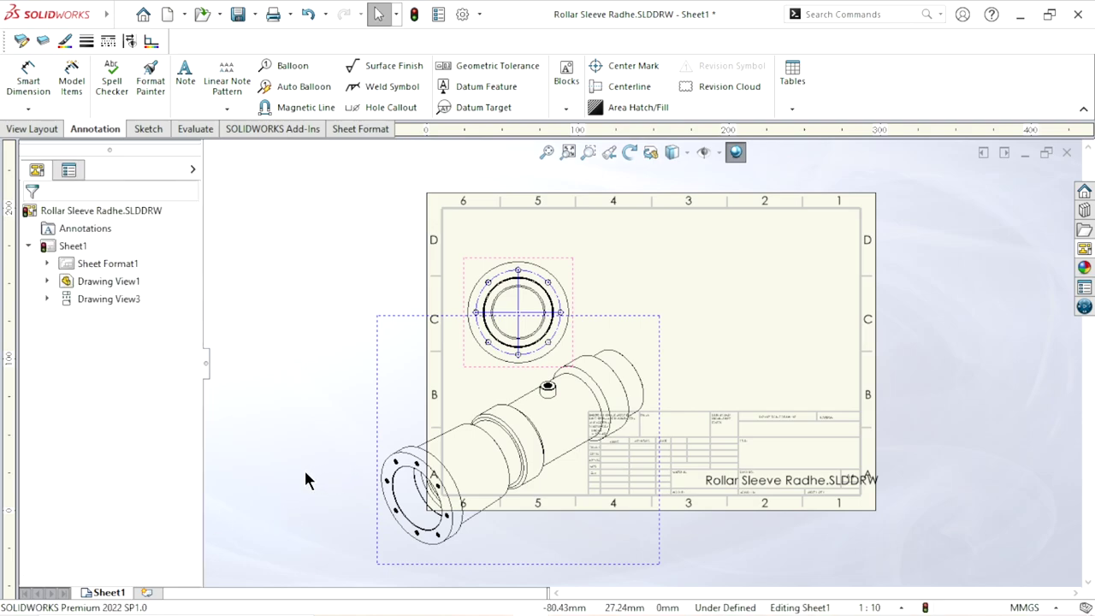
Nudge the isometric view so it sits fully inside the sheet's lower-left corner.
{"action": "scroll", "coordinate": [582, 481], "scroll_direction": "up", "scroll_amount": 1}
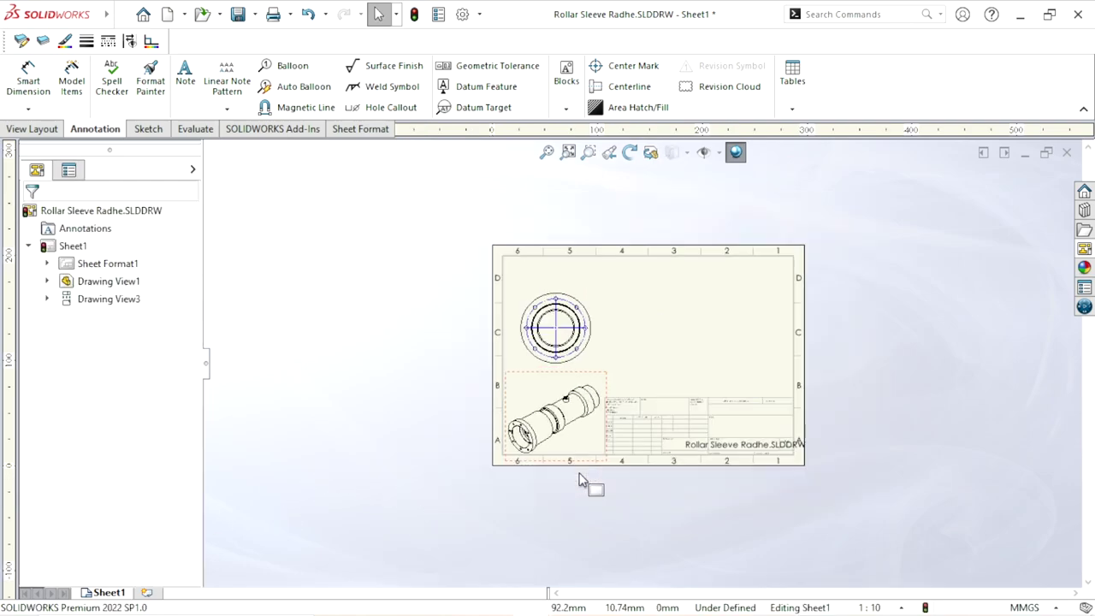
{"action": "scroll", "coordinate": [577, 462], "scroll_direction": "down", "scroll_amount": 1}
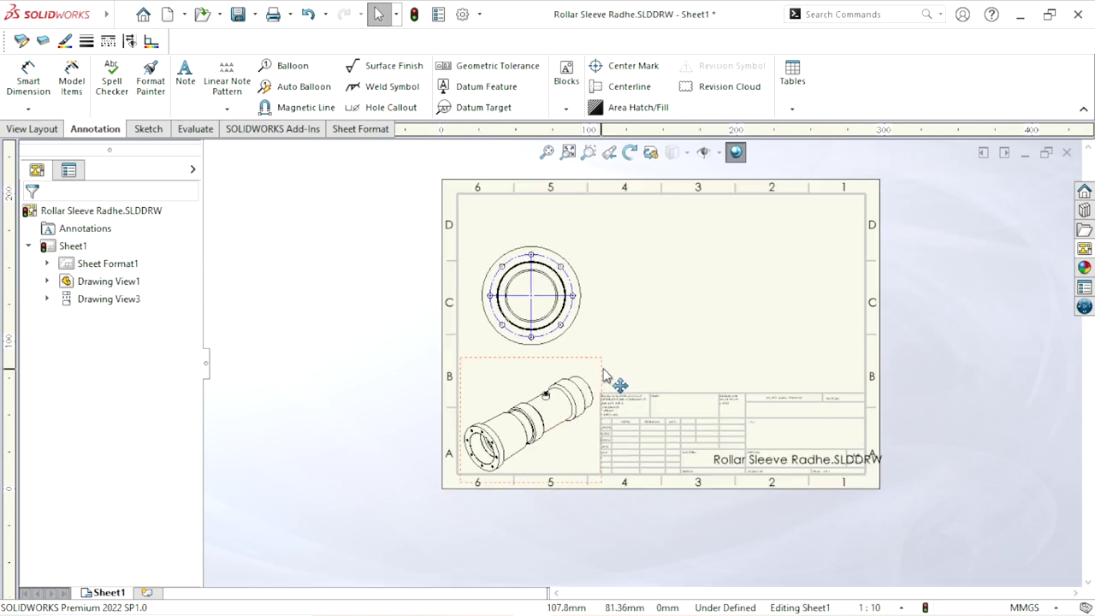
{"action": "left_click", "coordinate": [603, 370]}
{"action": "left_click_drag", "start_coordinate": [602, 363], "coordinate": [600, 357]}
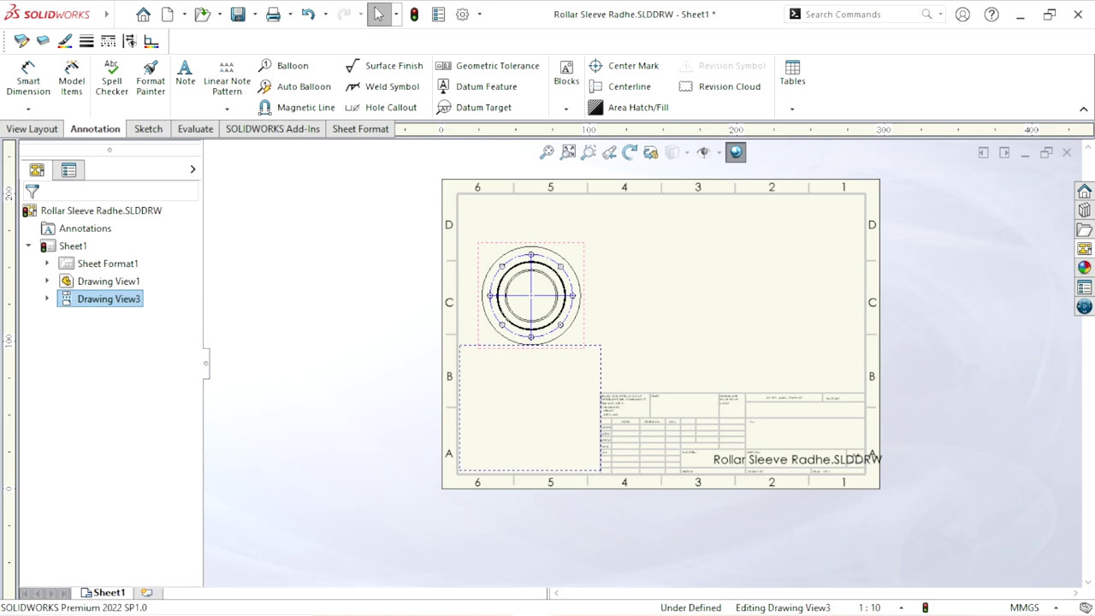
{"action": "left_click", "coordinate": [287, 392]}
{"action": "scroll", "coordinate": [702, 363], "scroll_direction": "up", "scroll_amount": 2}
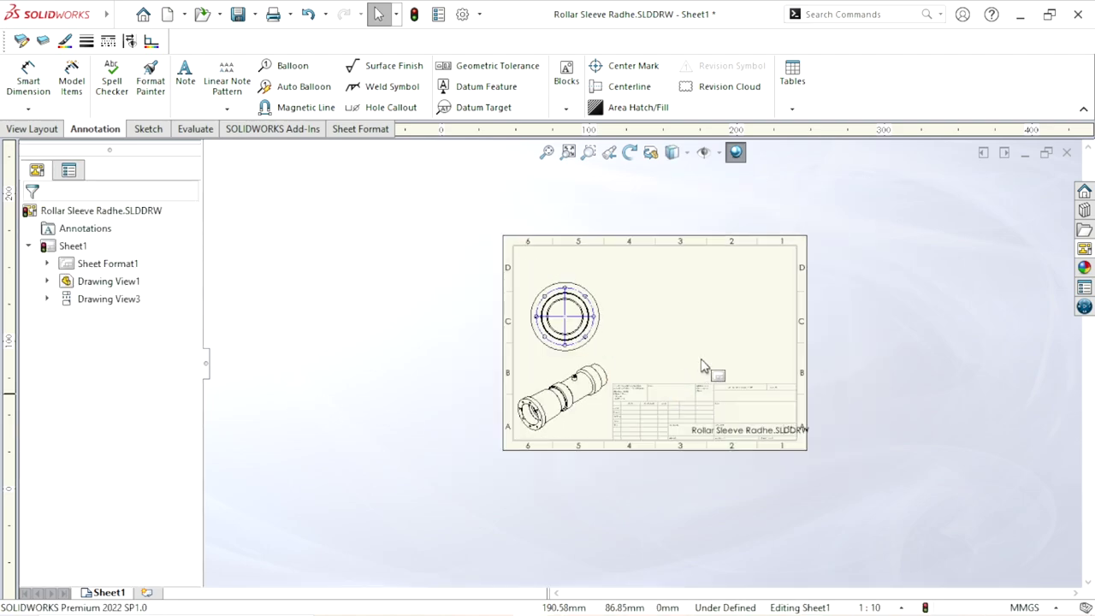
{"action": "scroll", "coordinate": [676, 355], "scroll_direction": "down", "scroll_amount": 1}
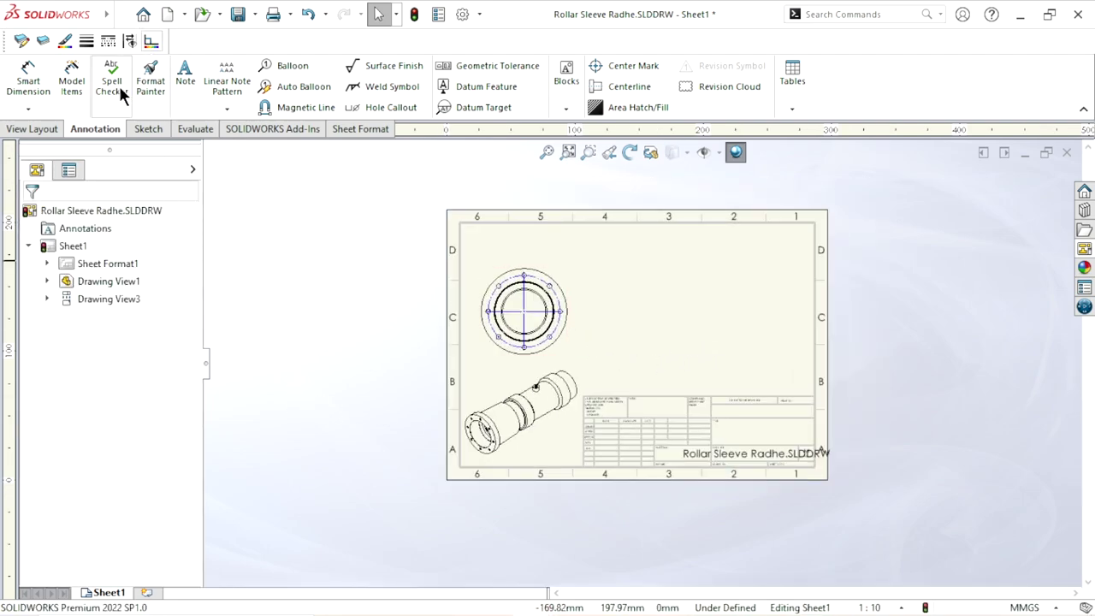
Cut section A-A with a vertical line through the front view's centre and place it to the right.
{"action": "left_click", "coordinate": [54, 130]}
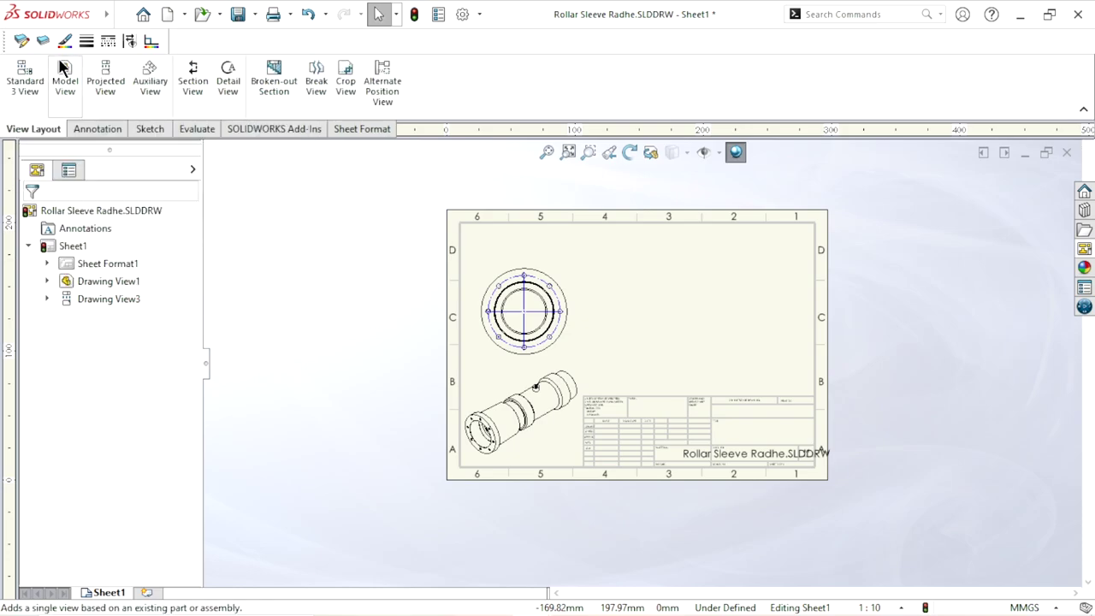
{"action": "left_click", "coordinate": [192, 85]}
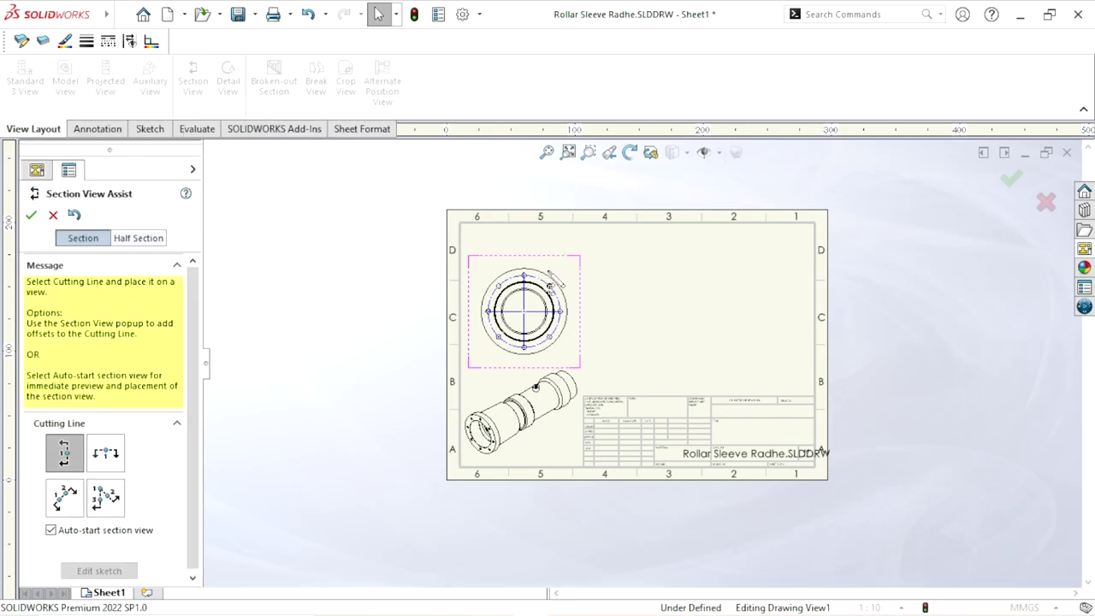
{"action": "left_click", "coordinate": [105, 453]}
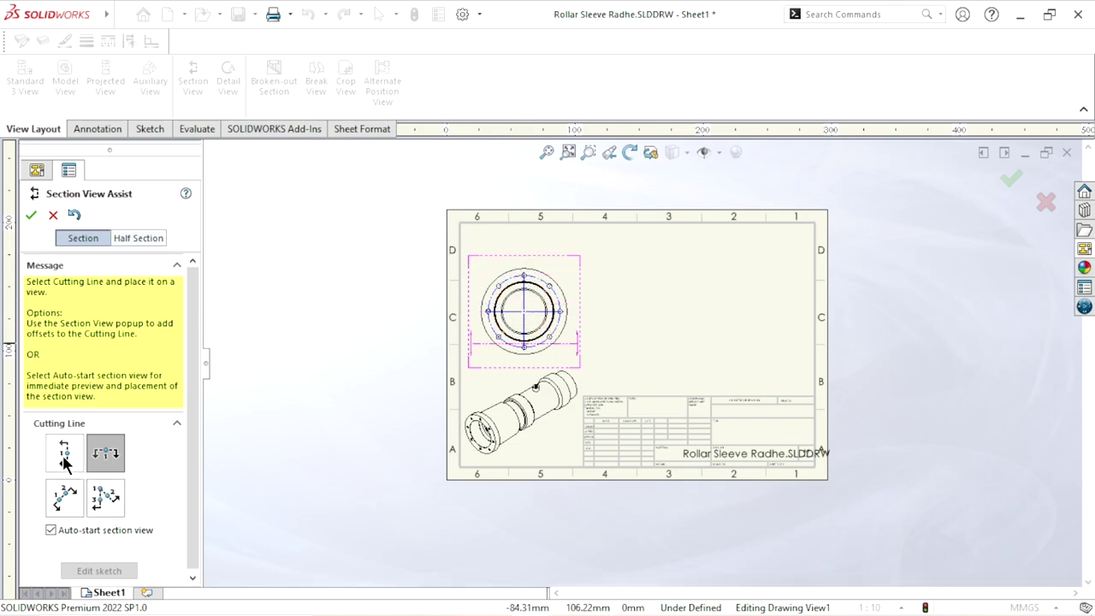
{"action": "left_click", "coordinate": [66, 460]}
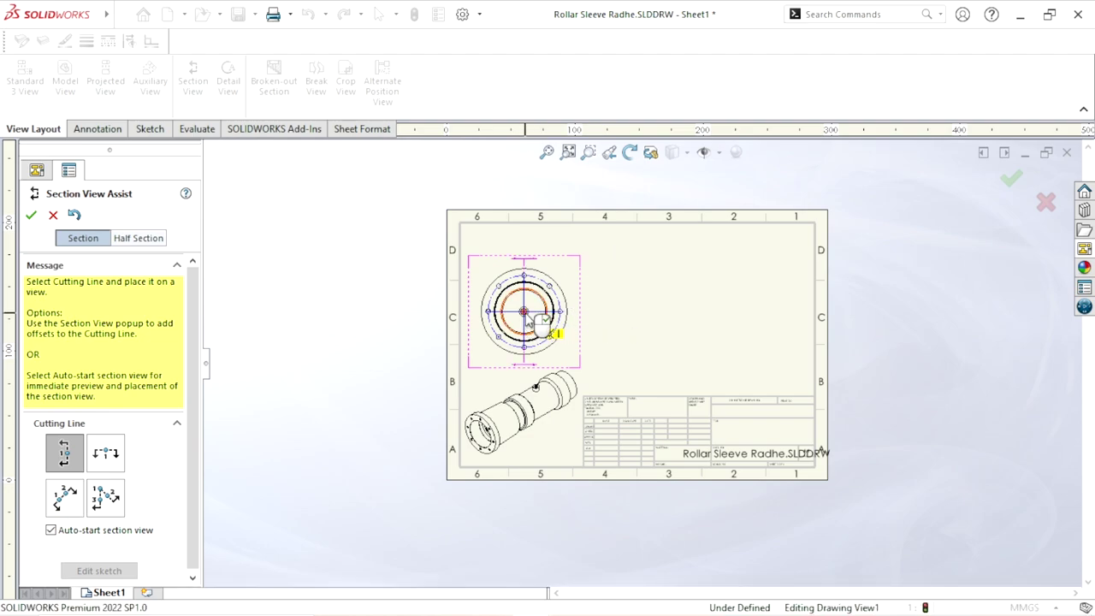
{"action": "left_click", "coordinate": [524, 312]}
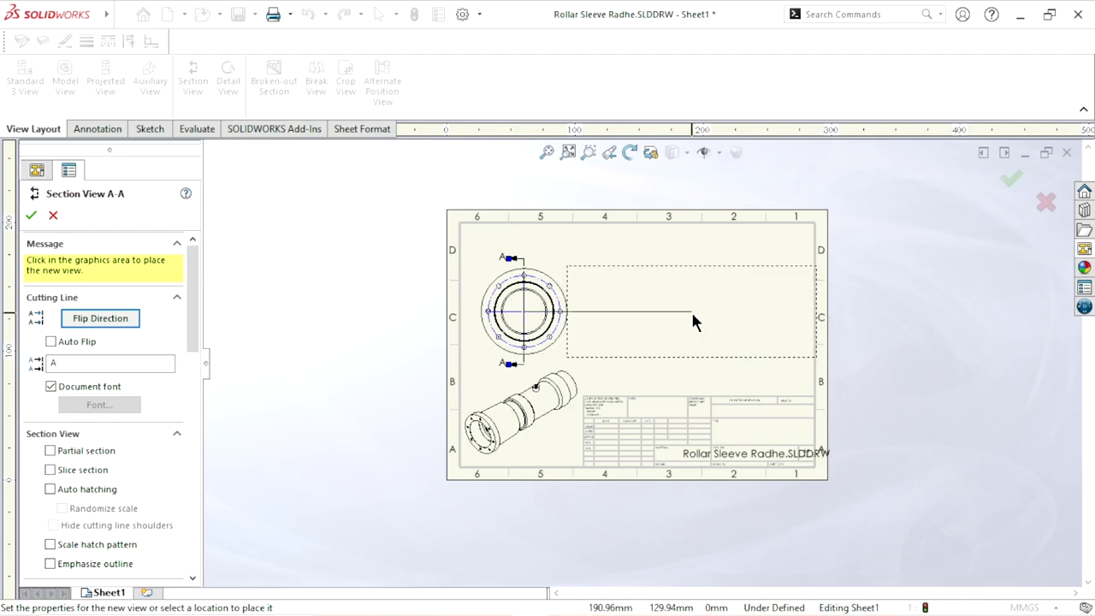
{"action": "left_click", "coordinate": [691, 334]}
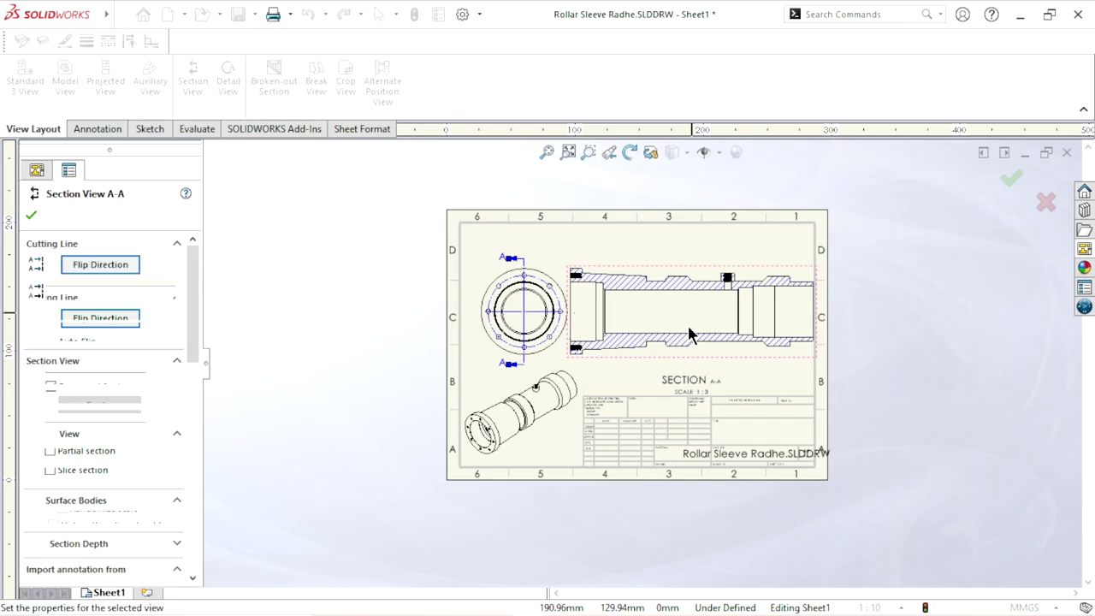
{"action": "scroll", "coordinate": [691, 333], "scroll_direction": "down", "scroll_amount": 2}
{"action": "scroll", "coordinate": [690, 331], "scroll_direction": "down", "scroll_amount": 1}
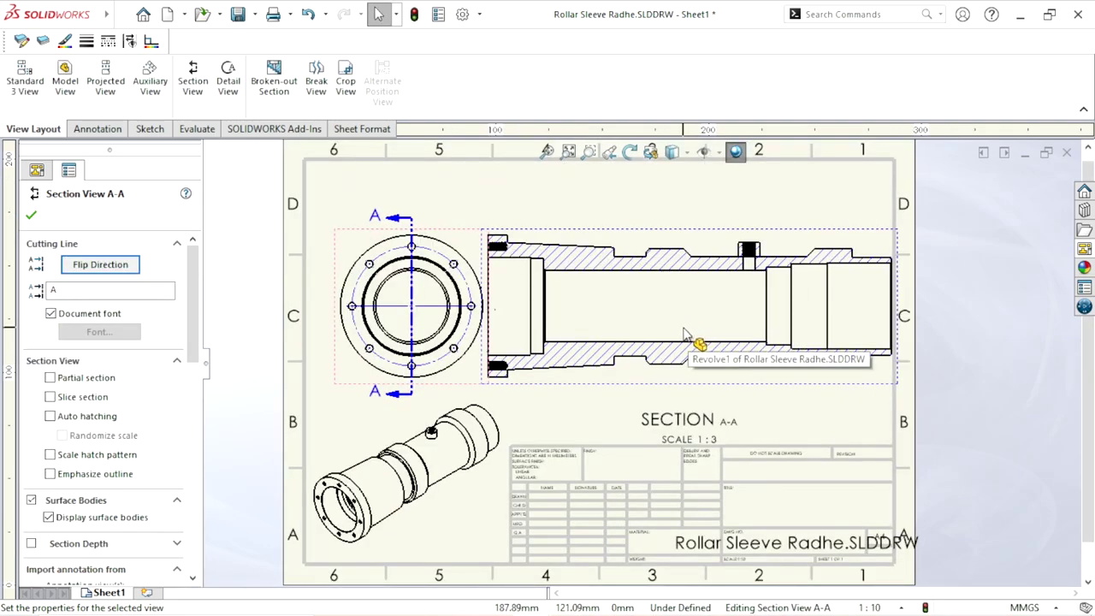
Change the front view's custom scale to 1:4 so Section A-A follows and fits the sheet.
{"action": "key", "text": "Escape"}
{"action": "scroll", "coordinate": [675, 338], "scroll_direction": "up", "scroll_amount": 1}
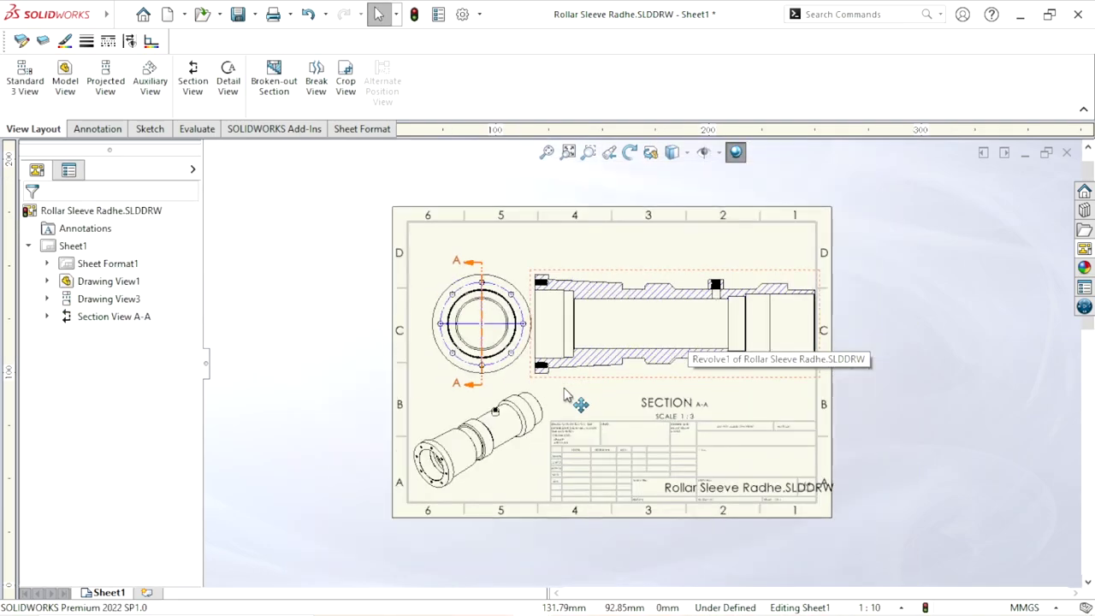
{"action": "scroll", "coordinate": [574, 394], "scroll_direction": "up", "scroll_amount": 1}
{"action": "scroll", "coordinate": [513, 291], "scroll_direction": "up", "scroll_amount": 1}
{"action": "left_click", "coordinate": [496, 276]}
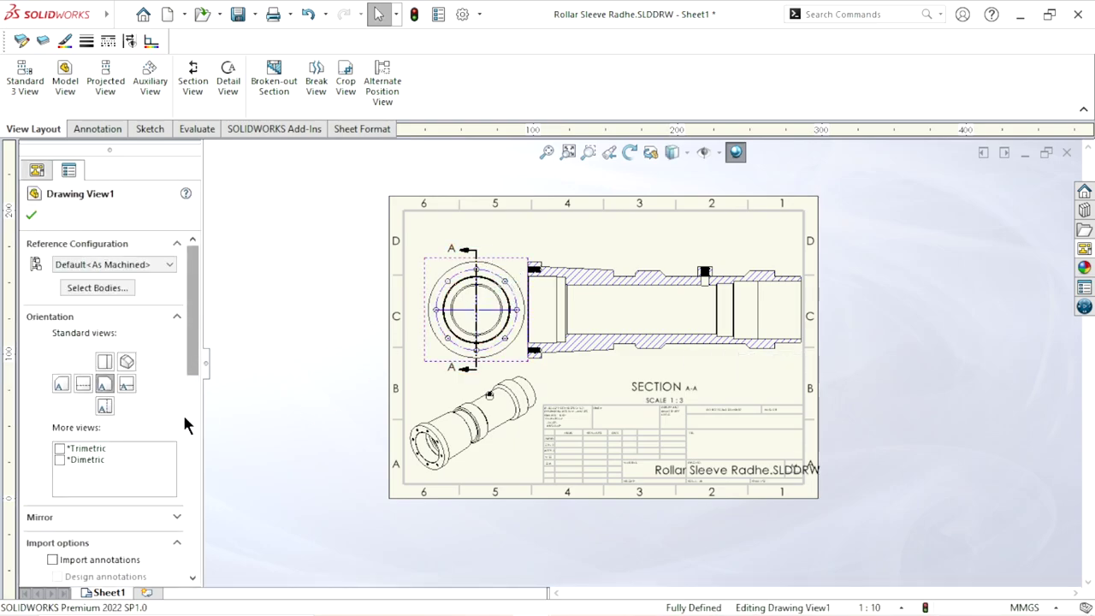
{"action": "scroll", "coordinate": [186, 420], "scroll_direction": "down", "scroll_amount": 5}
{"action": "double_click", "coordinate": [74, 534]}
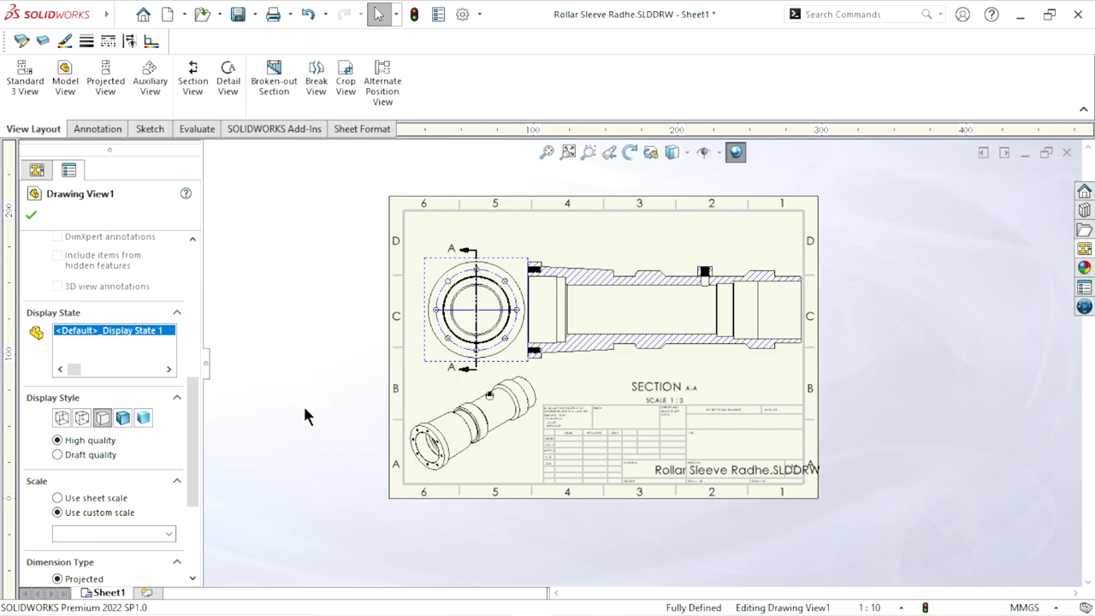
{"action": "key", "text": "Return"}
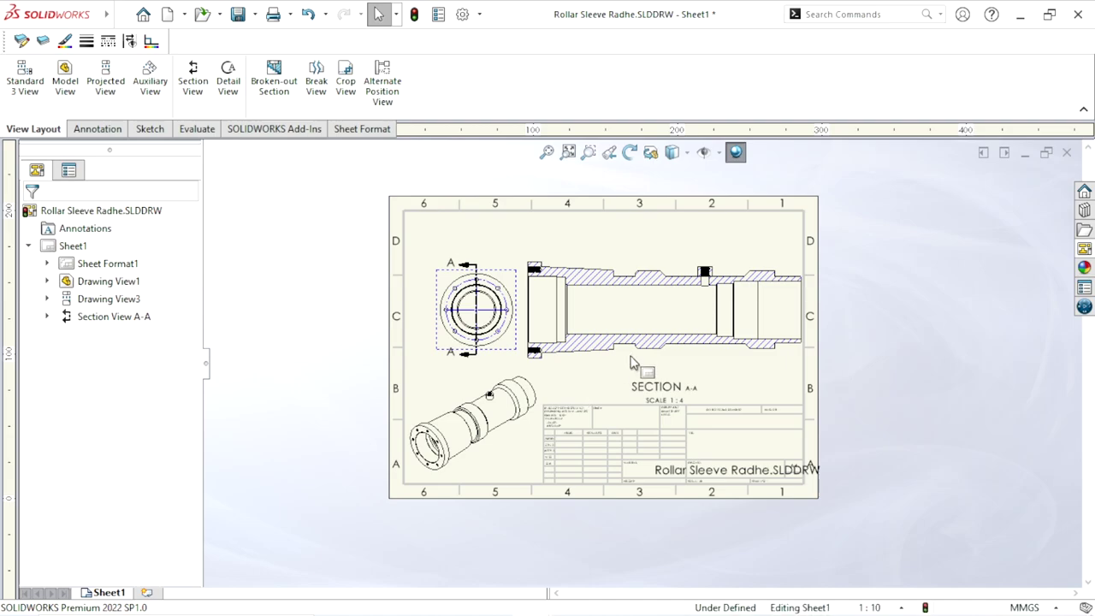
{"action": "scroll", "coordinate": [650, 396], "scroll_direction": "down", "scroll_amount": 2}
{"action": "scroll", "coordinate": [673, 371], "scroll_direction": "up", "scroll_amount": 1}
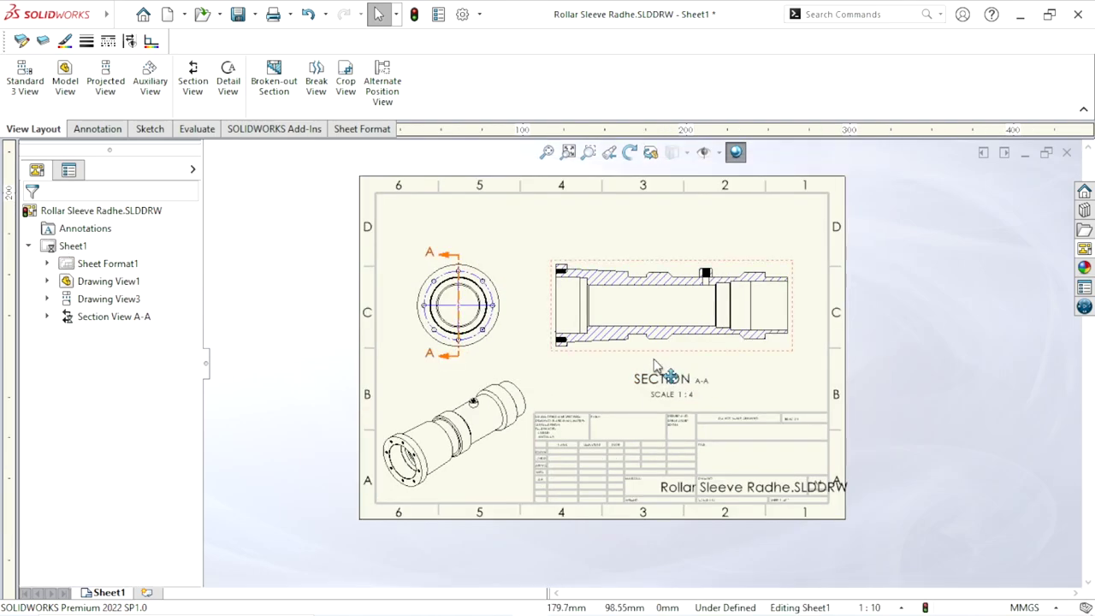
{"action": "scroll", "coordinate": [655, 368], "scroll_direction": "down", "scroll_amount": 1}
{"action": "scroll", "coordinate": [609, 372], "scroll_direction": "up", "scroll_amount": 1}
{"action": "scroll", "coordinate": [603, 377], "scroll_direction": "down", "scroll_amount": 1}
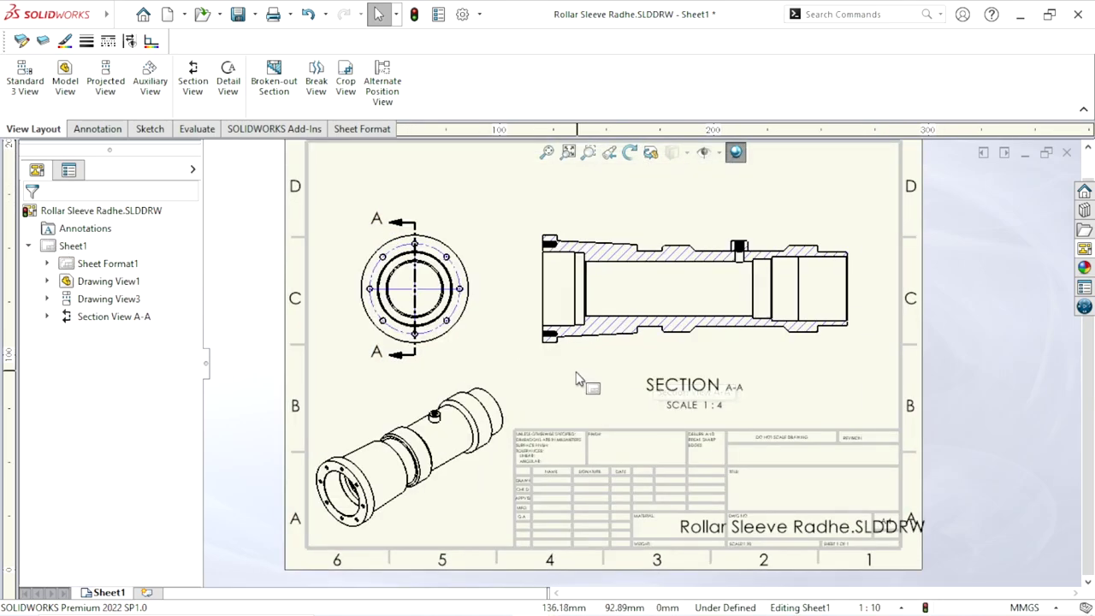
{"action": "scroll", "coordinate": [590, 389], "scroll_direction": "up", "scroll_amount": 1}
{"action": "scroll", "coordinate": [522, 359], "scroll_direction": "down", "scroll_amount": 1}
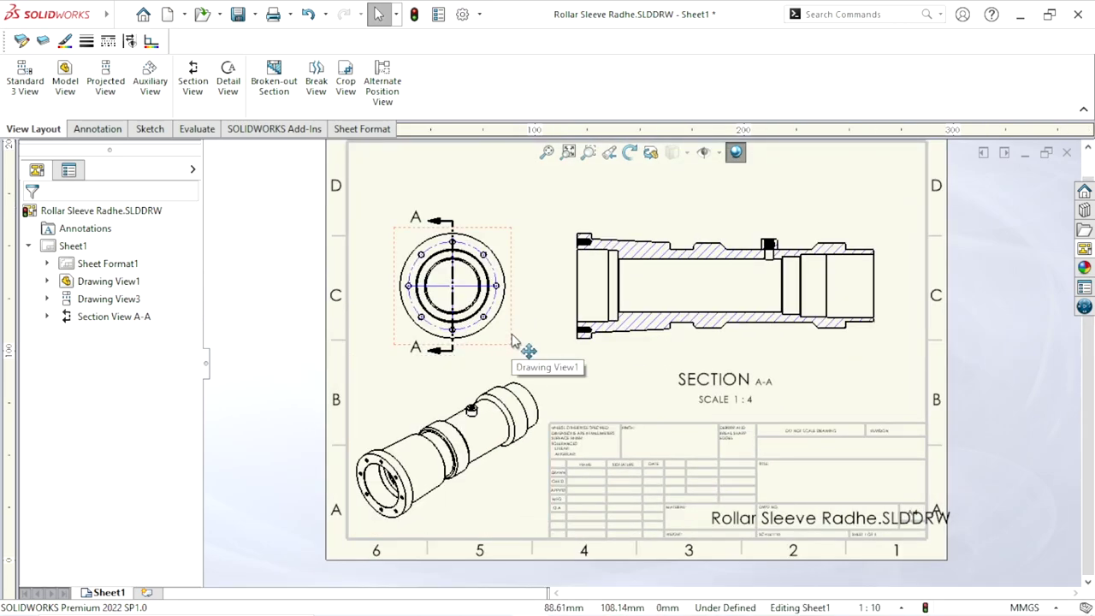
{"action": "left_click", "coordinate": [511, 338]}
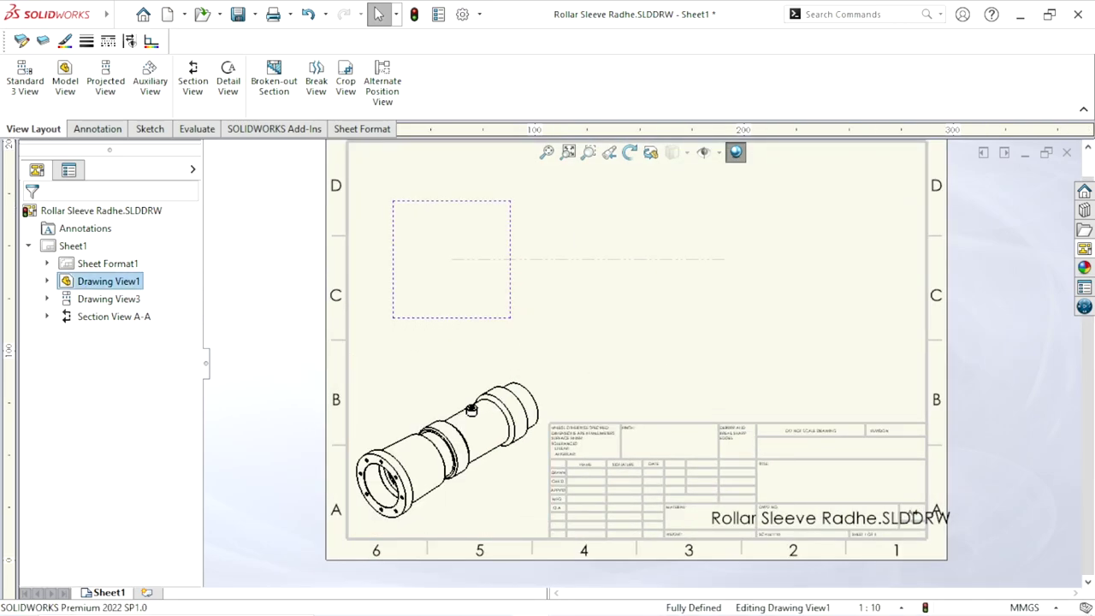
{"action": "scroll", "coordinate": [625, 387], "scroll_direction": "up", "scroll_amount": 1}
{"action": "scroll", "coordinate": [612, 372], "scroll_direction": "down", "scroll_amount": 1}
{"action": "scroll", "coordinate": [596, 359], "scroll_direction": "up", "scroll_amount": 1}
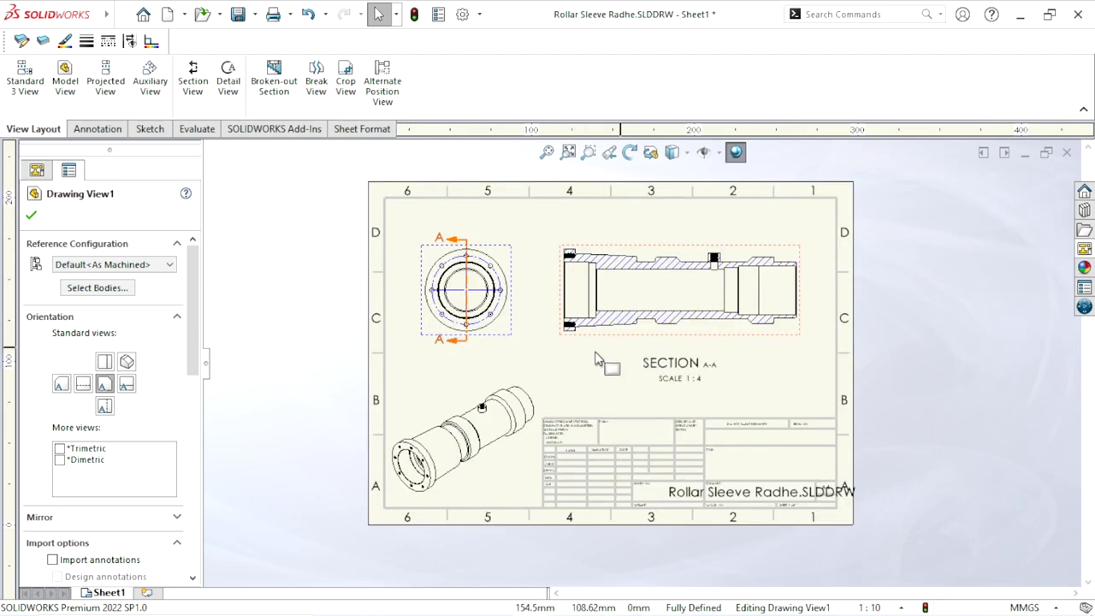
{"action": "key", "text": "Escape"}
{"action": "scroll", "coordinate": [635, 344], "scroll_direction": "up", "scroll_amount": 1}
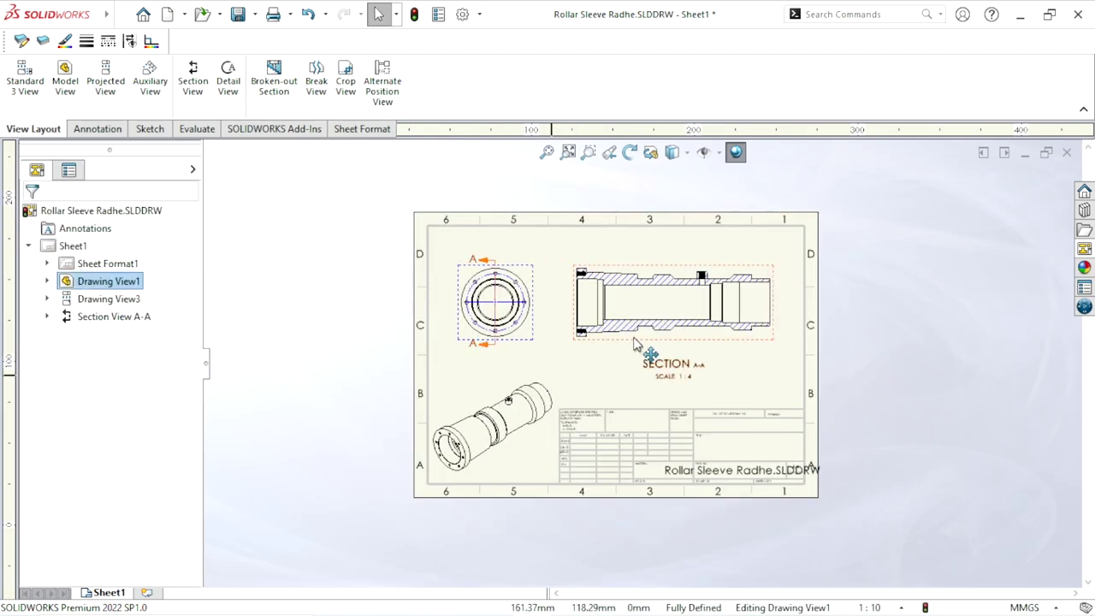
{"action": "scroll", "coordinate": [635, 344], "scroll_direction": "down", "scroll_amount": 1}
{"action": "scroll", "coordinate": [440, 256], "scroll_direction": "down", "scroll_amount": 1}
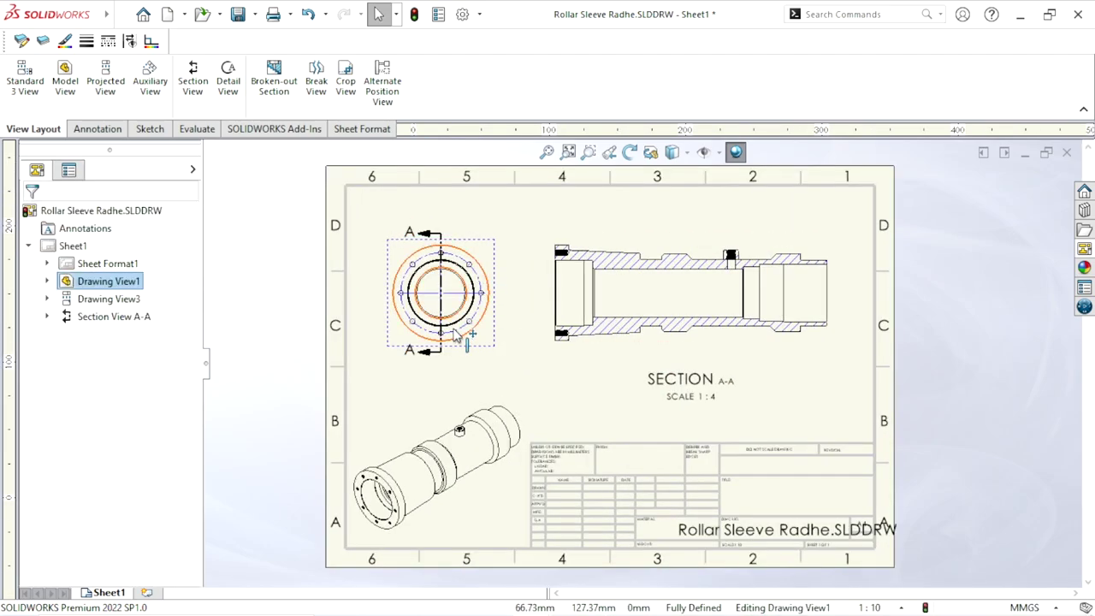
{"action": "left_click", "coordinate": [440, 255]}
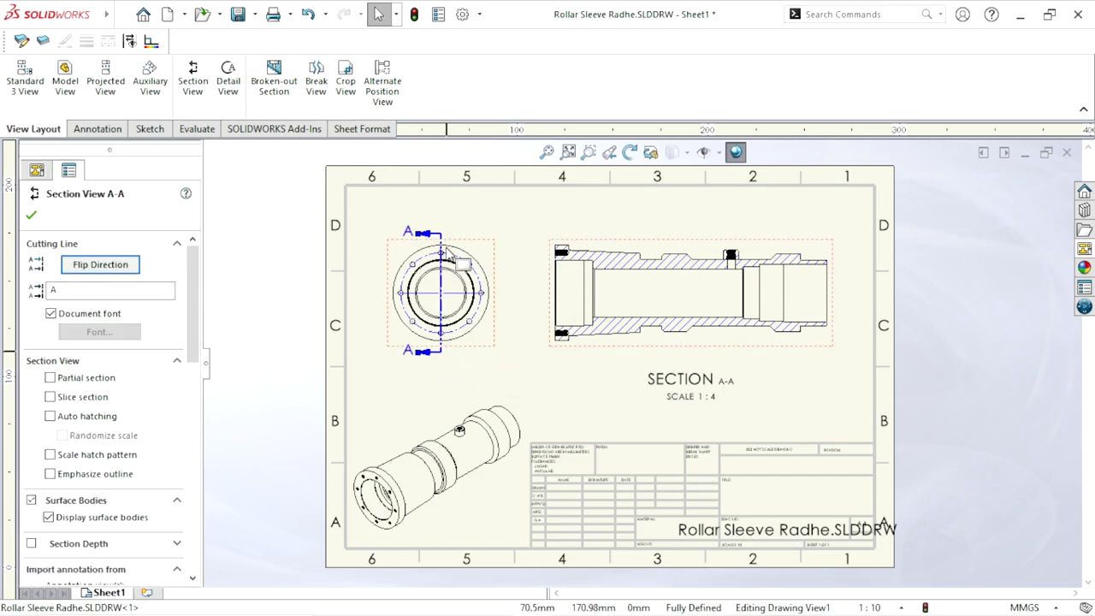
{"action": "scroll", "coordinate": [445, 317], "scroll_direction": "down", "scroll_amount": 1}
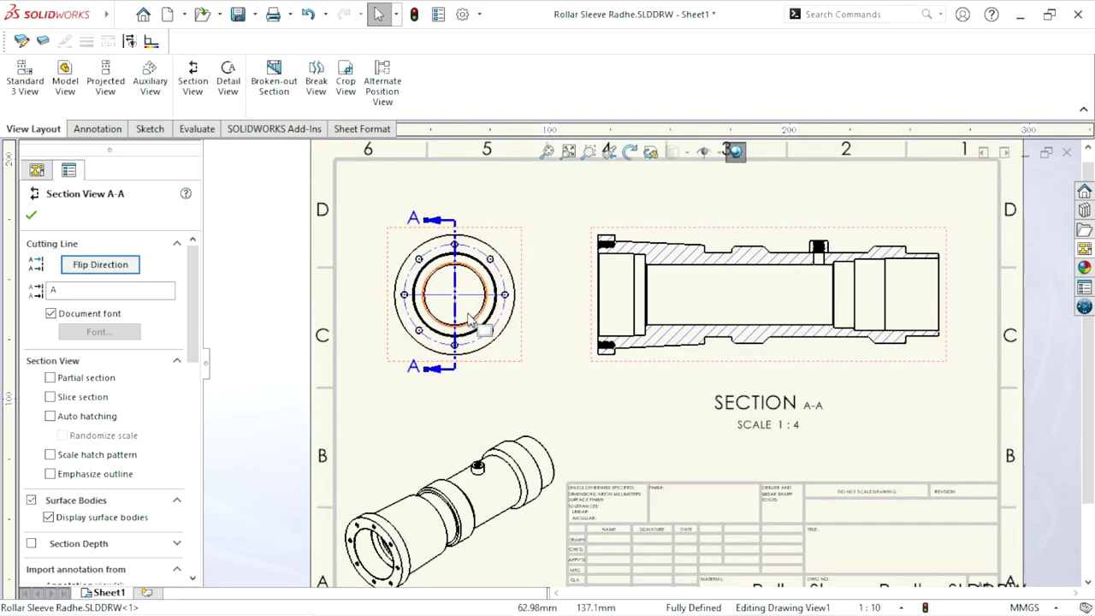
{"action": "scroll", "coordinate": [513, 316], "scroll_direction": "down", "scroll_amount": 1}
{"action": "scroll", "coordinate": [547, 320], "scroll_direction": "down", "scroll_amount": 1}
{"action": "left_click", "coordinate": [255, 313]}
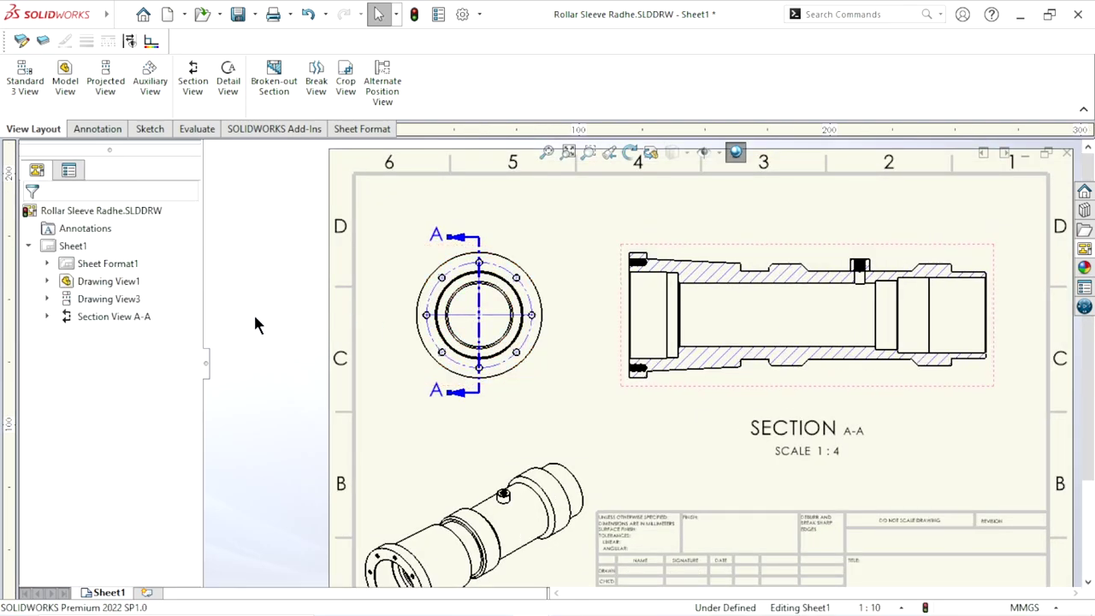
In Document Properties > Views > Section, use the third arrow style, 0.25mm thickness and letter-height scaling.
{"action": "left_click", "coordinate": [465, 20]}
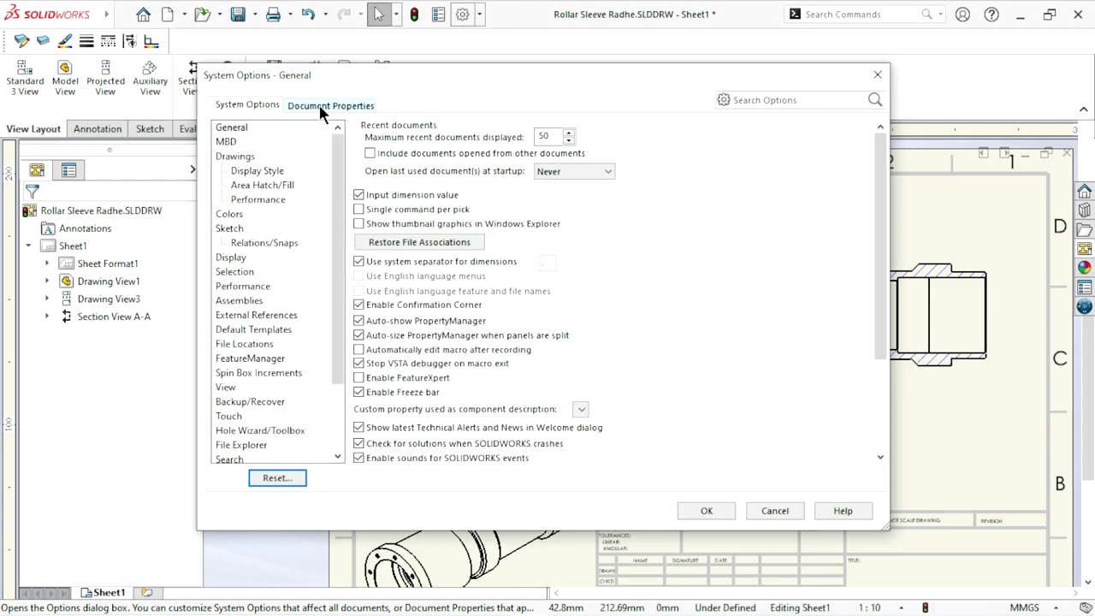
{"action": "left_click", "coordinate": [315, 106]}
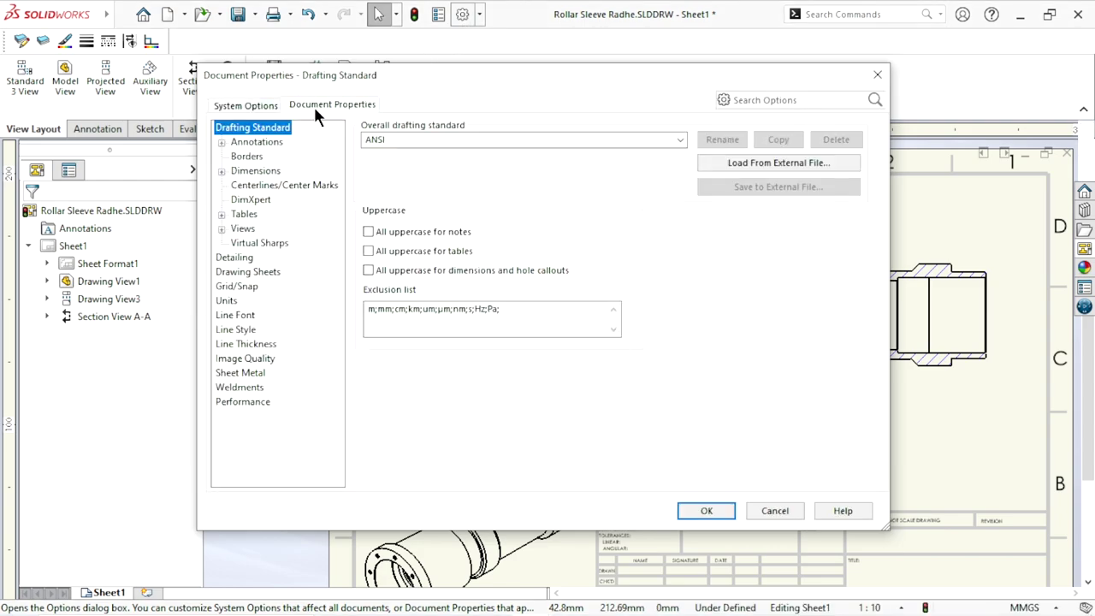
{"action": "left_click", "coordinate": [240, 229]}
{"action": "double_click", "coordinate": [238, 231]}
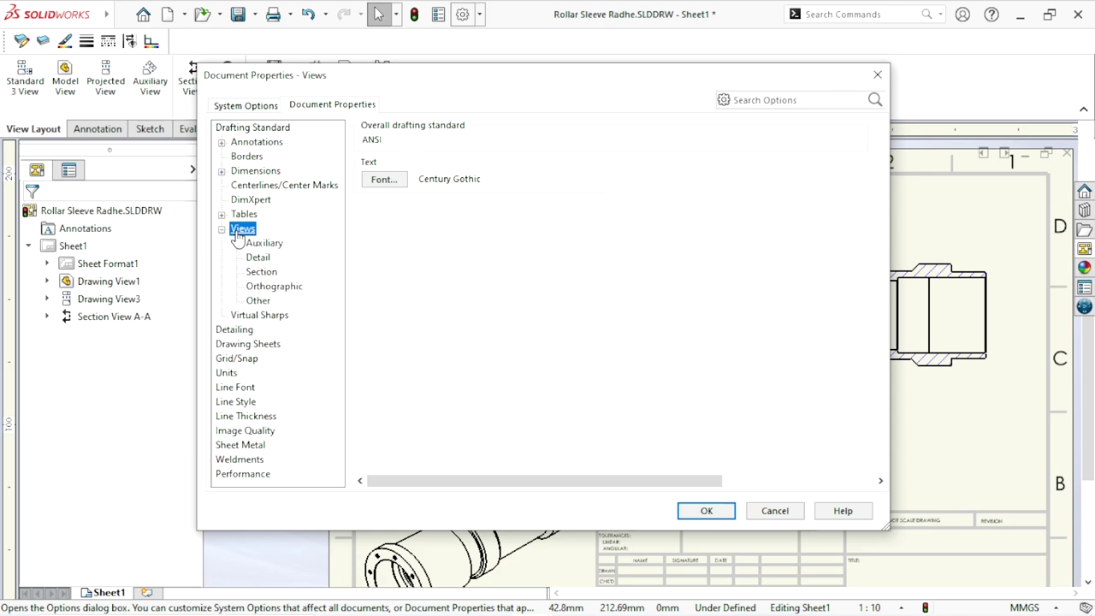
{"action": "left_click", "coordinate": [257, 273]}
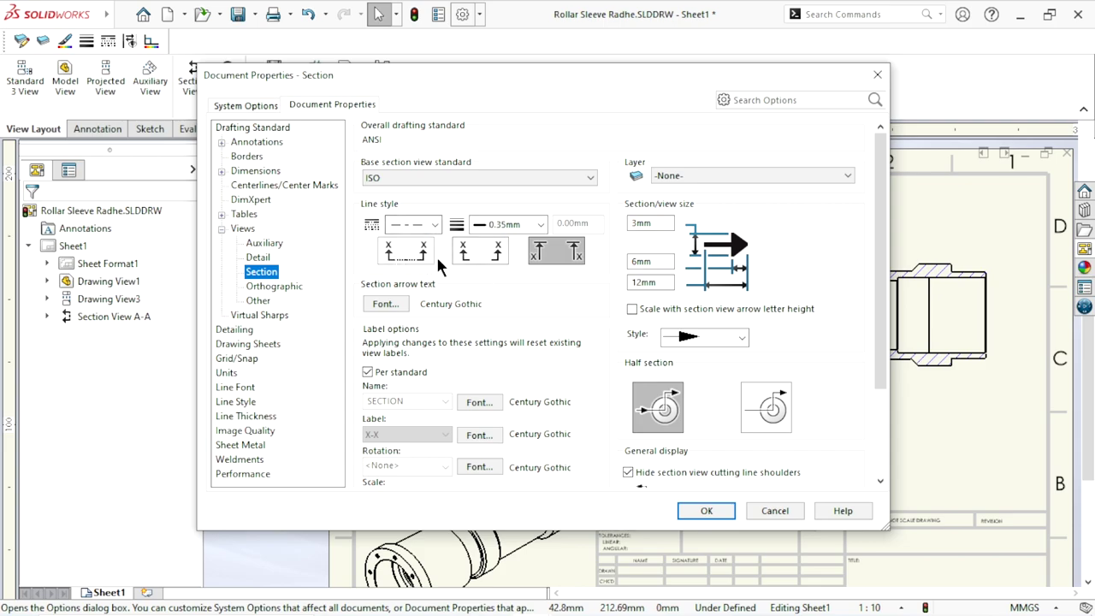
{"action": "left_click", "coordinate": [569, 252]}
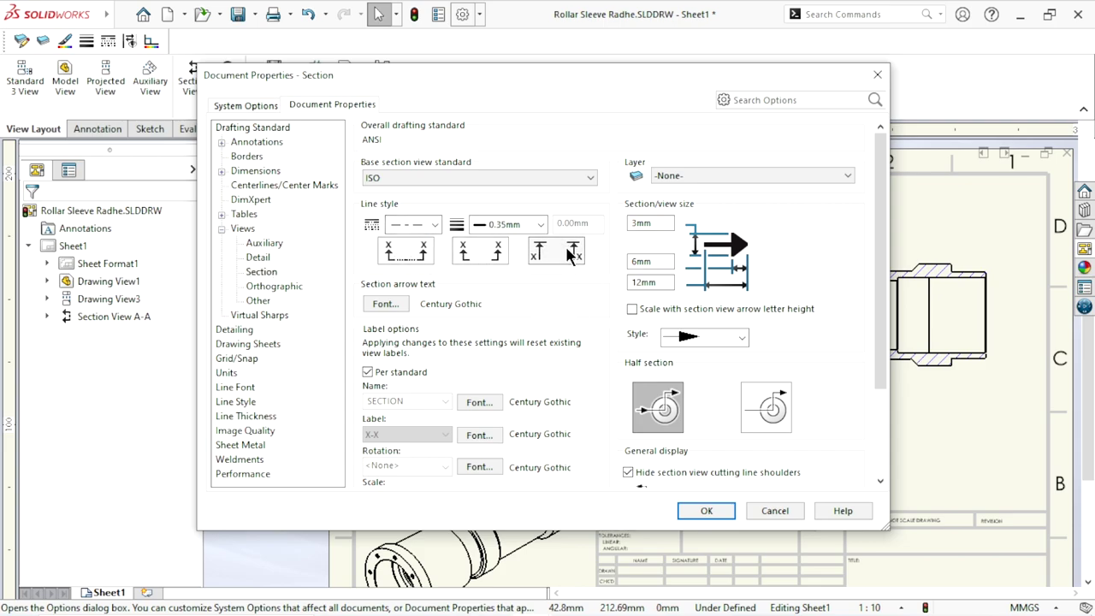
{"action": "left_click", "coordinate": [569, 252]}
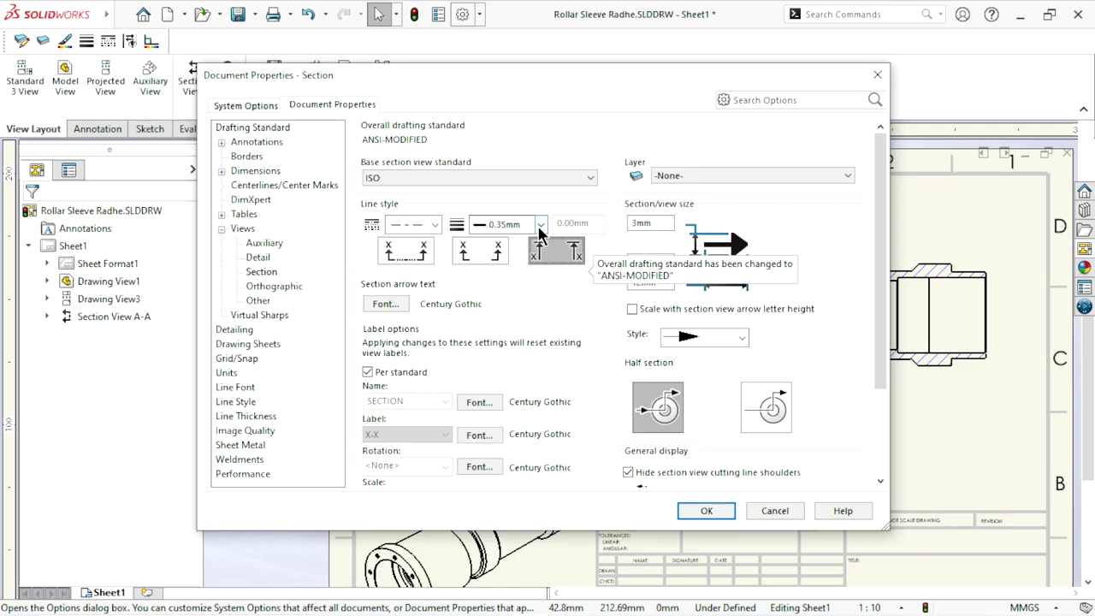
{"action": "left_click", "coordinate": [540, 225]}
{"action": "left_click", "coordinate": [524, 257]}
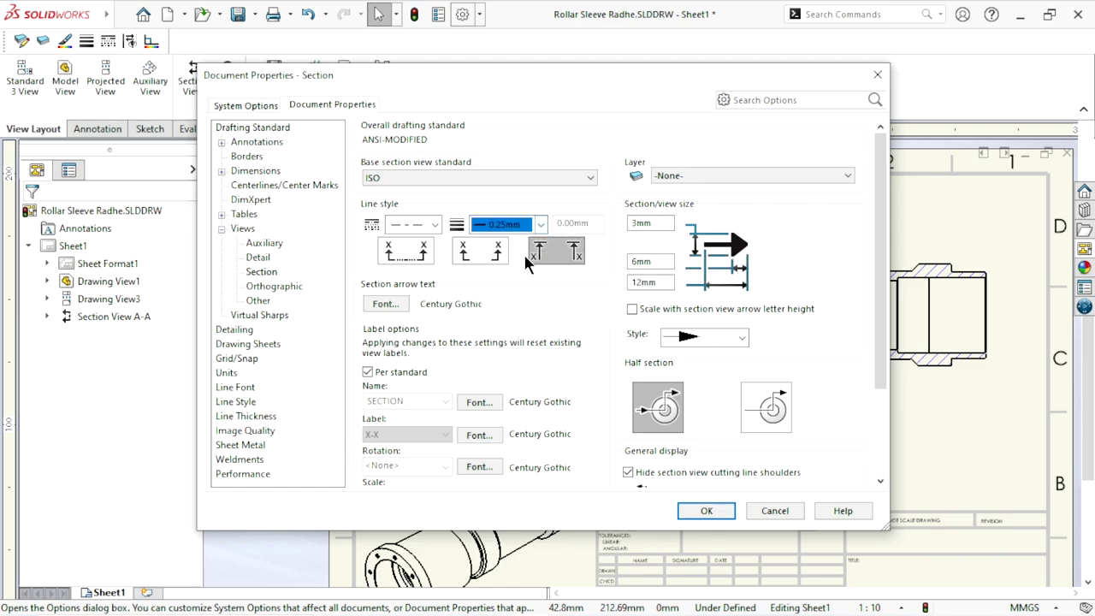
{"action": "left_click", "coordinate": [632, 309]}
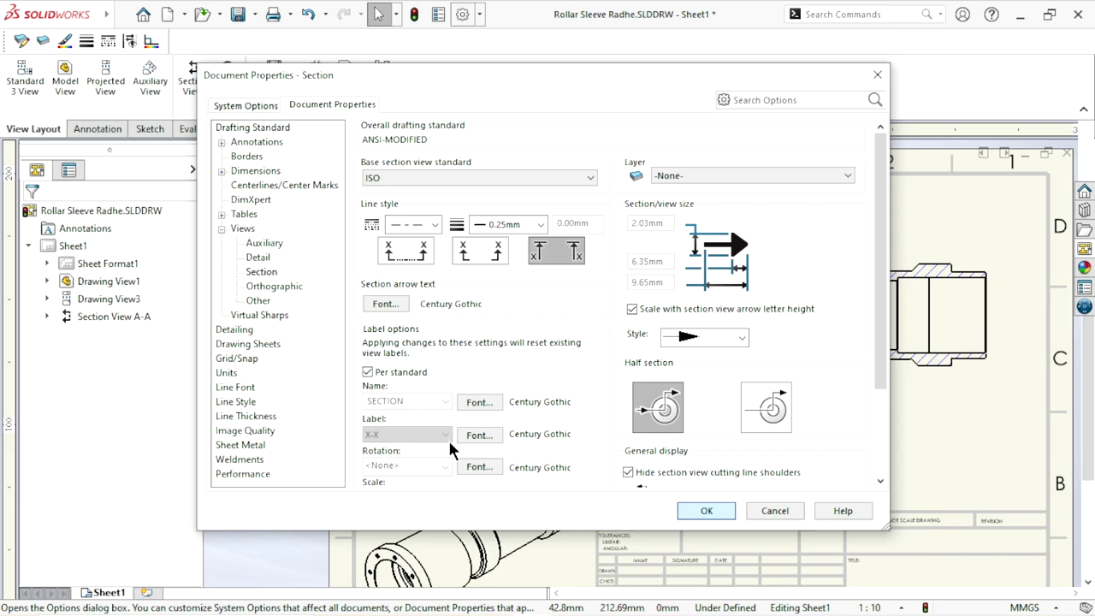
{"action": "key", "text": "Return"}
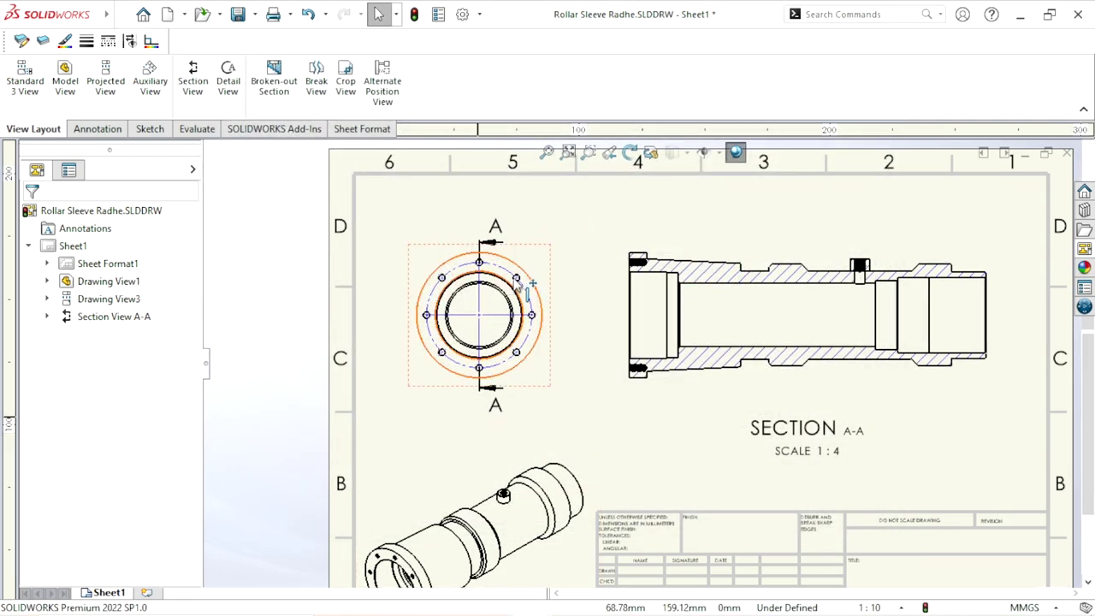
{"action": "scroll", "coordinate": [462, 239], "scroll_direction": "down", "scroll_amount": 2}
{"action": "scroll", "coordinate": [599, 416], "scroll_direction": "down", "scroll_amount": 2}
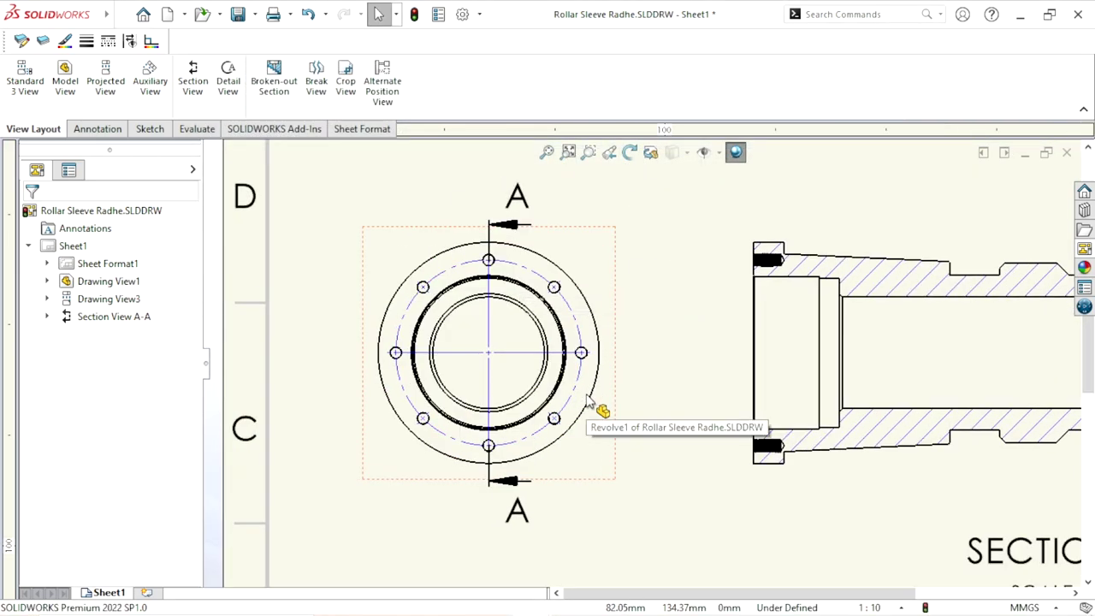
{"action": "scroll", "coordinate": [562, 342], "scroll_direction": "down", "scroll_amount": 1}
{"action": "scroll", "coordinate": [513, 346], "scroll_direction": "up", "scroll_amount": 1}
{"action": "scroll", "coordinate": [531, 379], "scroll_direction": "up", "scroll_amount": 2}
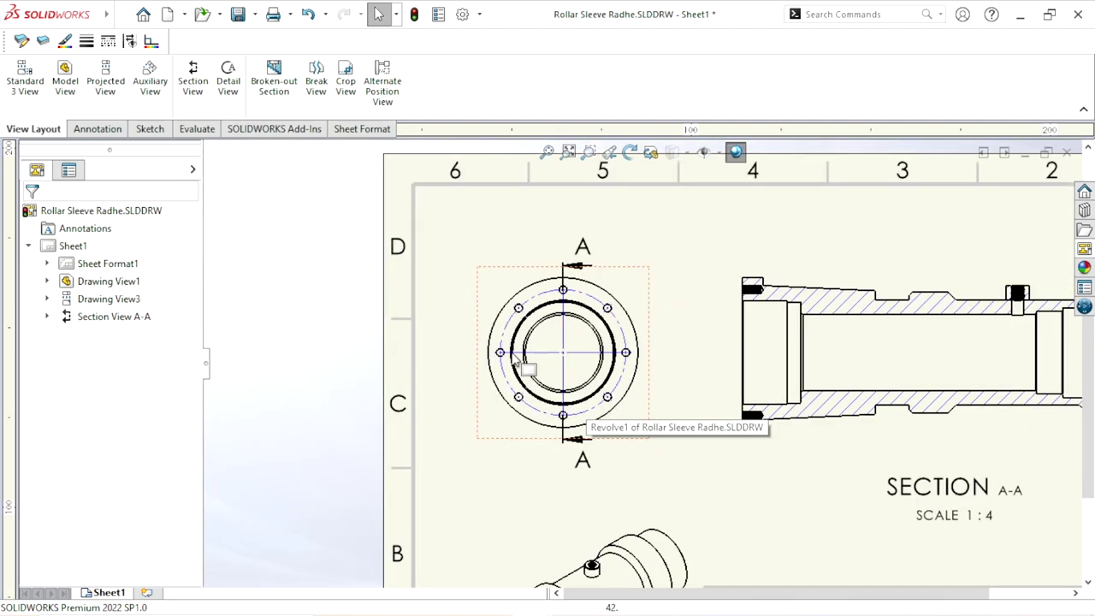
{"action": "scroll", "coordinate": [676, 385], "scroll_direction": "up", "scroll_amount": 2}
{"action": "scroll", "coordinate": [774, 390], "scroll_direction": "up", "scroll_amount": 2}
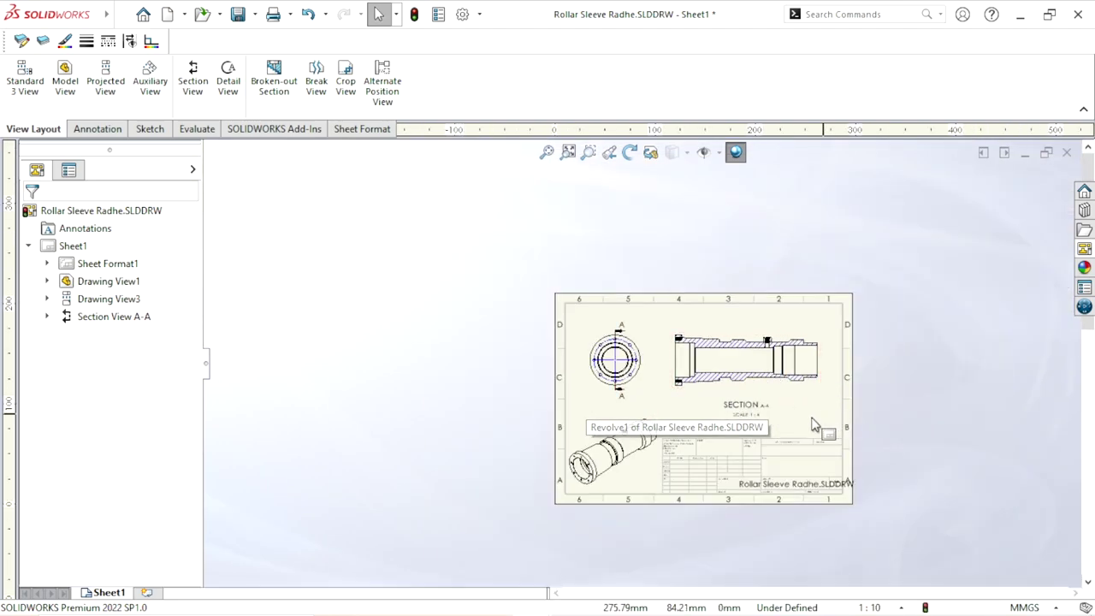
{"action": "scroll", "coordinate": [748, 411], "scroll_direction": "down", "scroll_amount": 2}
{"action": "scroll", "coordinate": [631, 347], "scroll_direction": "down", "scroll_amount": 1}
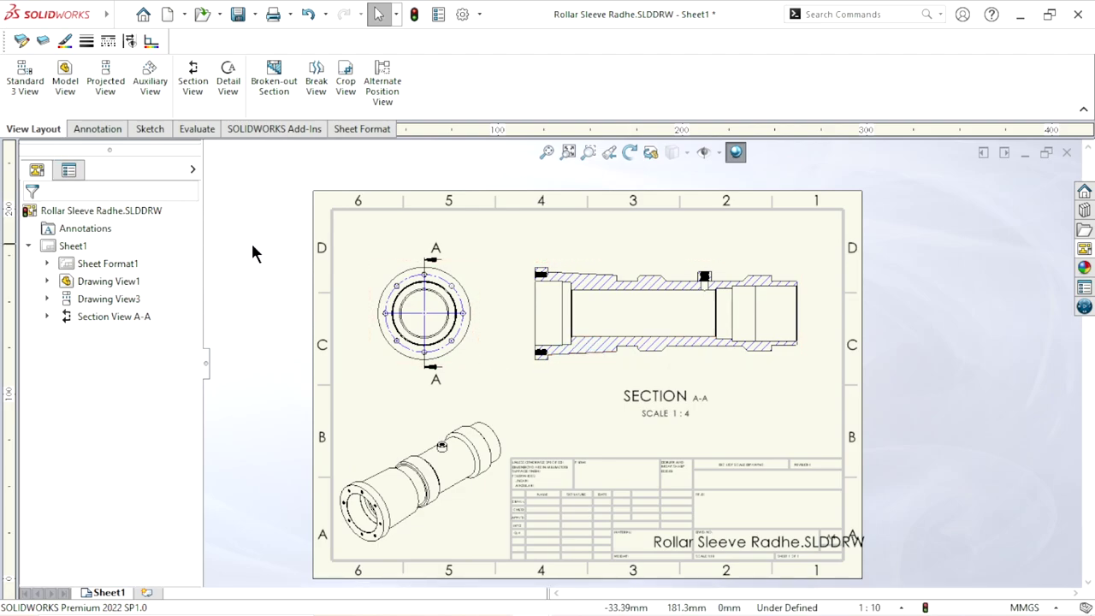
{"action": "scroll", "coordinate": [524, 373], "scroll_direction": "down", "scroll_amount": 1}
{"action": "scroll", "coordinate": [534, 398], "scroll_direction": "up", "scroll_amount": 2}
{"action": "scroll", "coordinate": [684, 466], "scroll_direction": "down", "scroll_amount": 1}
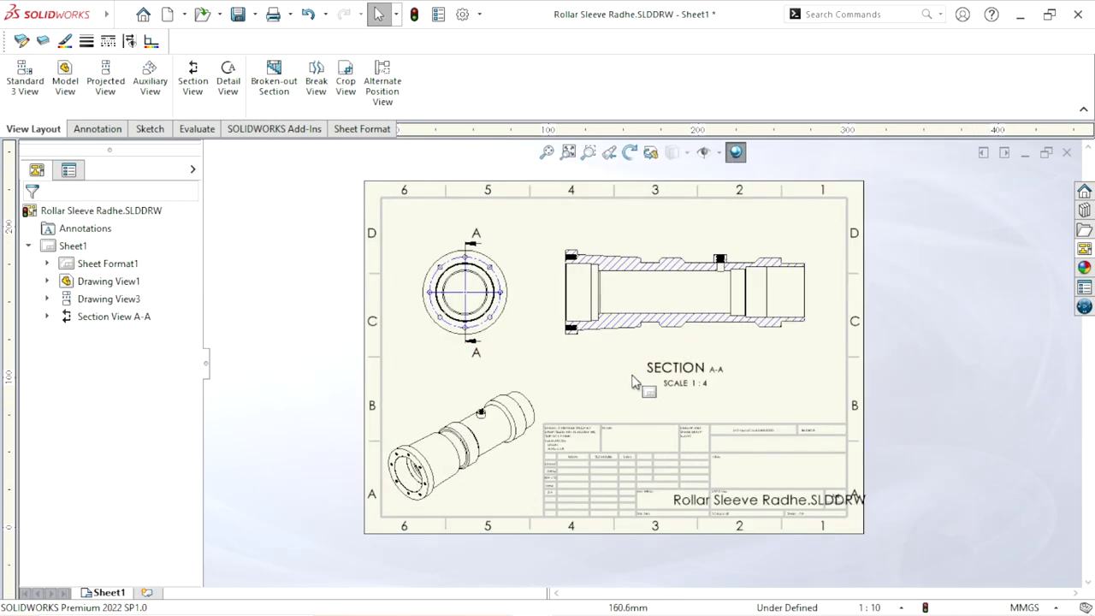
{"action": "scroll", "coordinate": [633, 380], "scroll_direction": "down", "scroll_amount": 1}
{"action": "scroll", "coordinate": [631, 366], "scroll_direction": "up", "scroll_amount": 1}
{"action": "scroll", "coordinate": [620, 347], "scroll_direction": "down", "scroll_amount": 1}
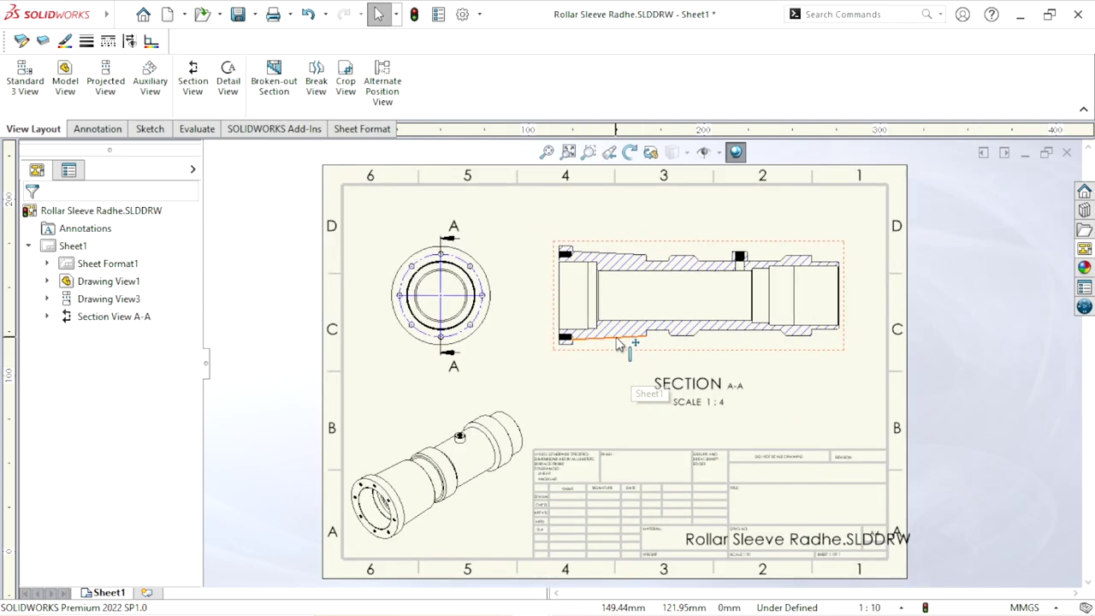
{"action": "scroll", "coordinate": [620, 346], "scroll_direction": "down", "scroll_amount": 1}
{"action": "scroll", "coordinate": [780, 420], "scroll_direction": "up", "scroll_amount": 2}
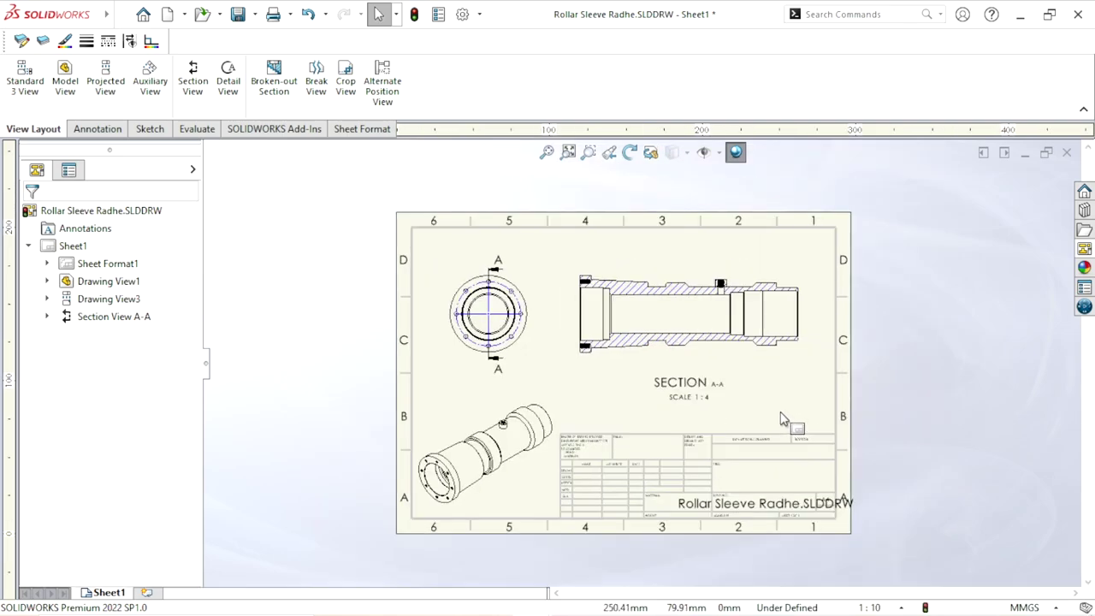
{"action": "scroll", "coordinate": [659, 391], "scroll_direction": "down", "scroll_amount": 2}
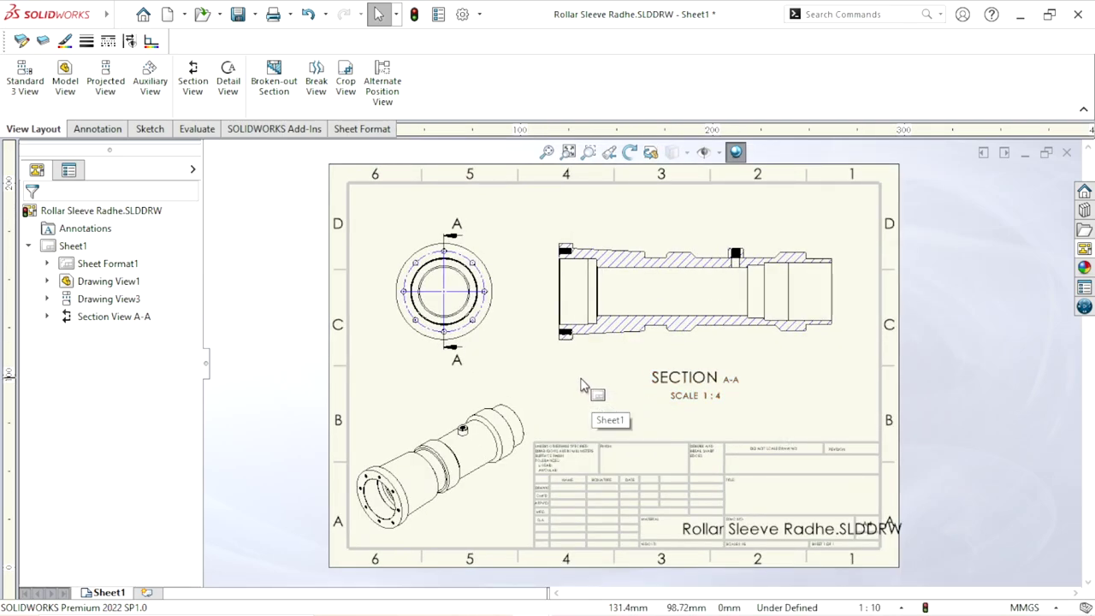